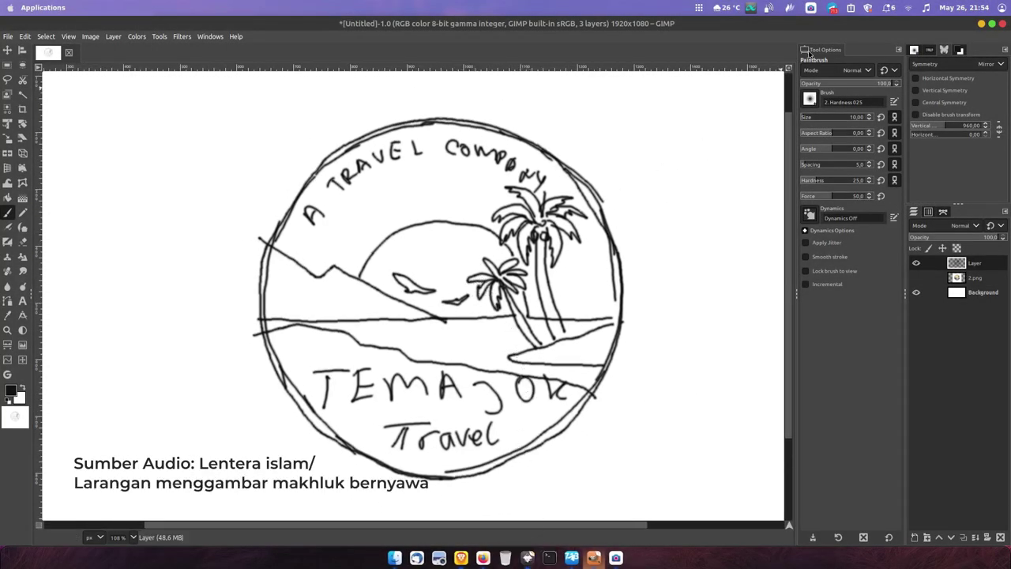
Capture the Temajok Travel sketch with Flameshot, trimmed to fit, and copy it to the clipboard.
left_click(808, 9)
left_click_drag(794, 11, 190, 501)
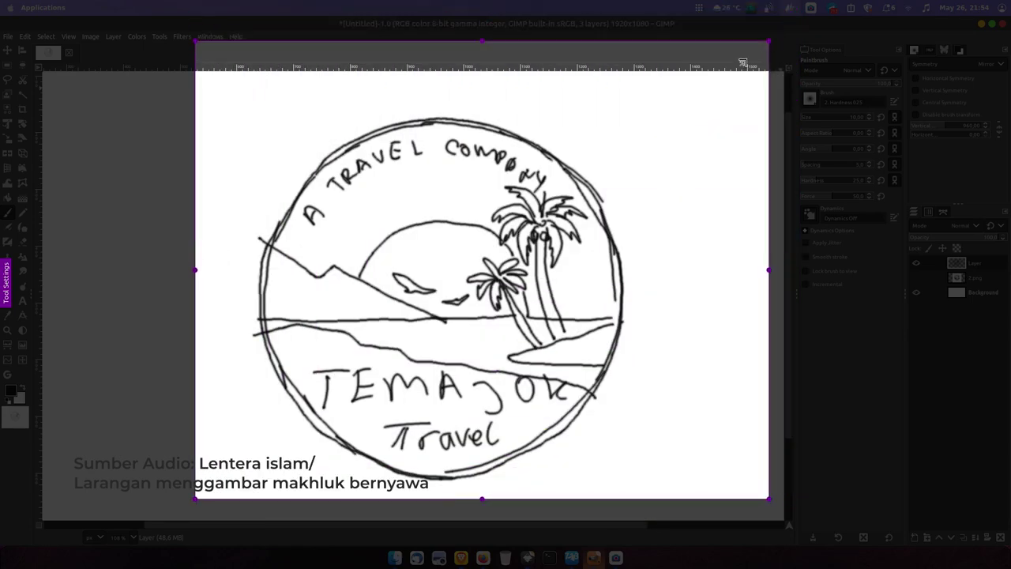
left_click_drag(787, 13, 671, 95)
left_click(539, 512)
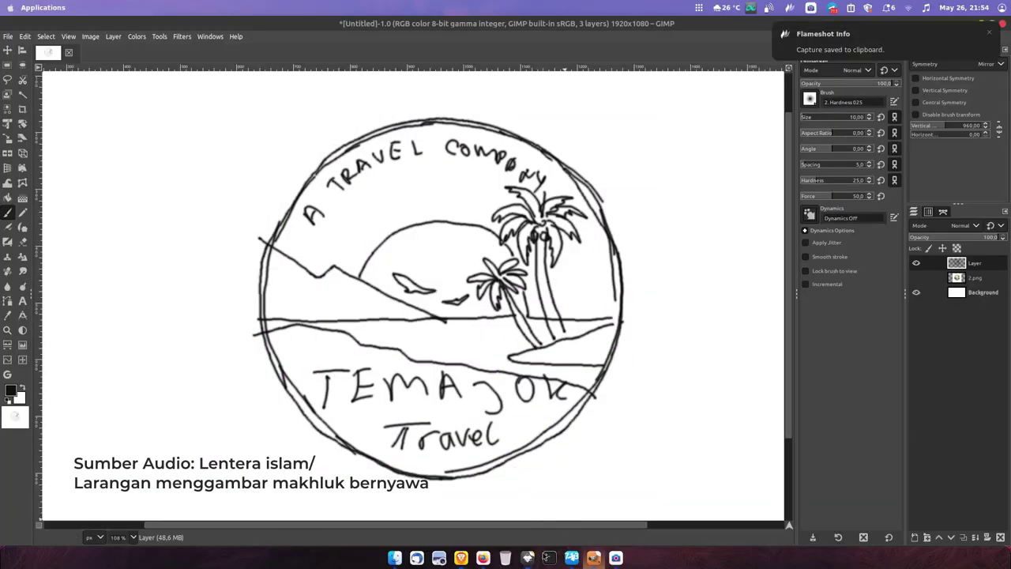
Paste the captured sketch onto the Inkscape page and enlarge it to fill the page.
left_click(527, 557)
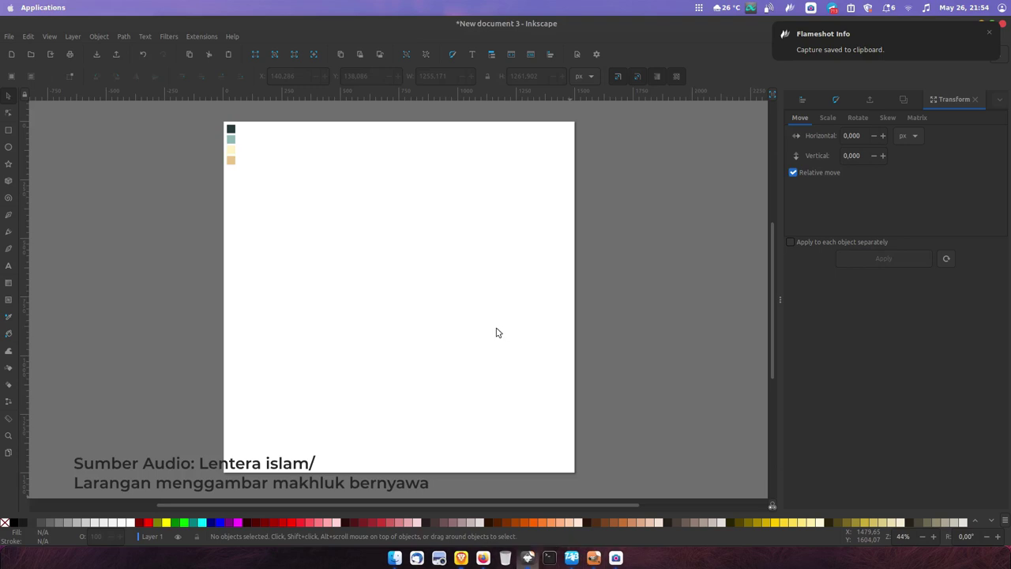
right_click(394, 243)
left_click(431, 268)
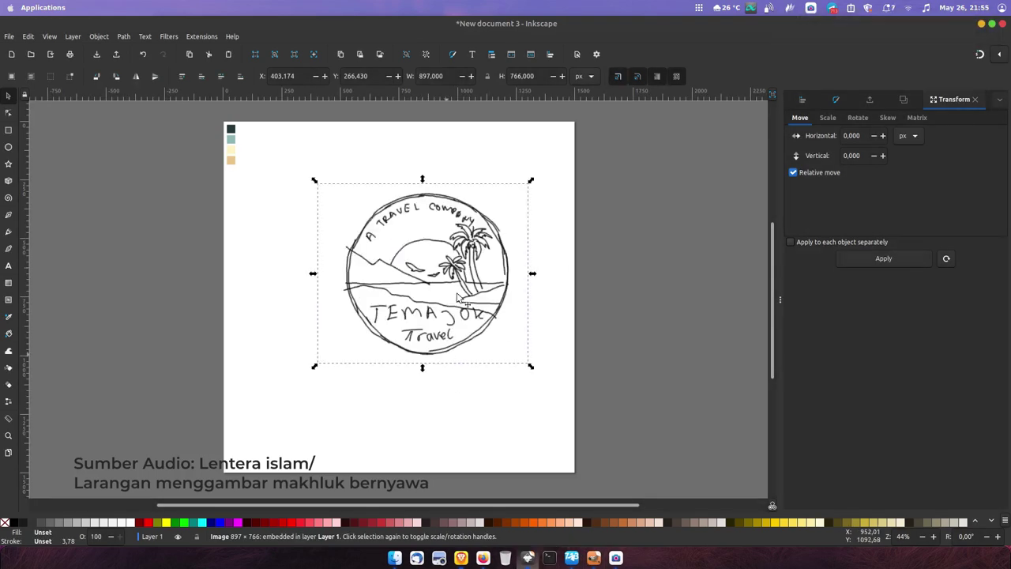
left_click_drag(491, 212, 592, 124)
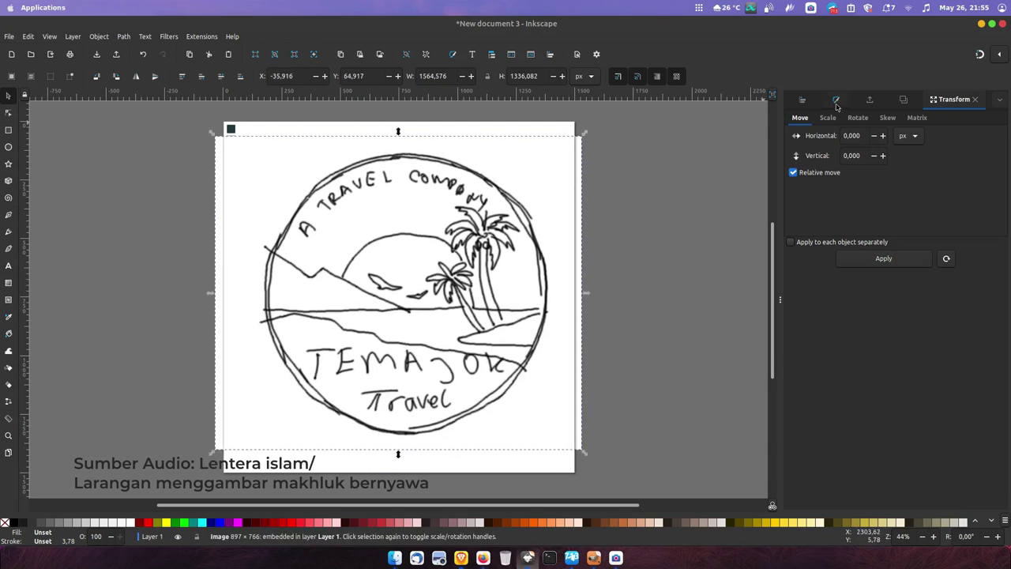
Fade the sketch to 36.5% opacity and draw a circle over its outer ring.
key("ctrl+shift+f")
left_click_drag(766, 303, 811, 300)
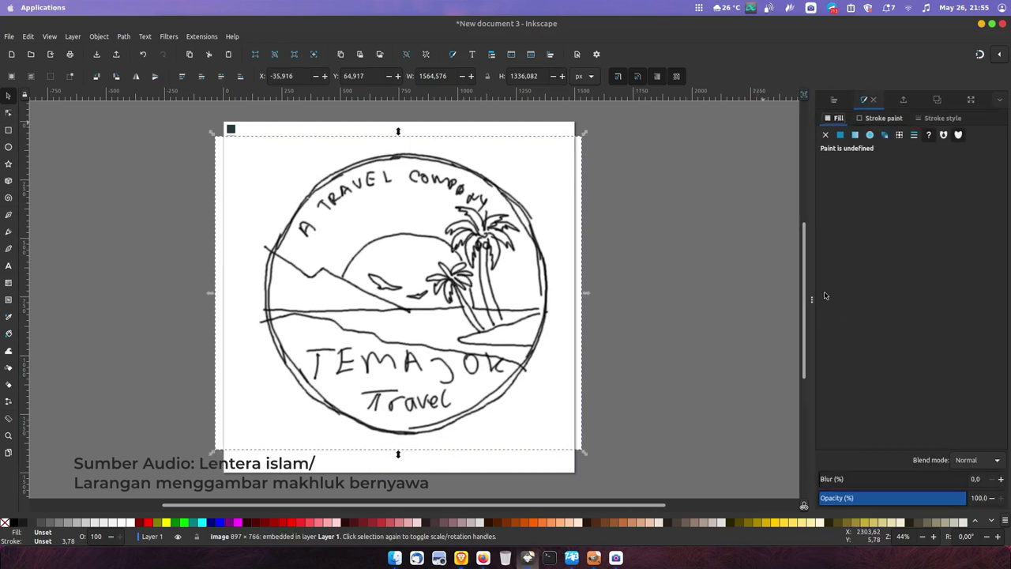
left_click_drag(906, 495, 887, 497)
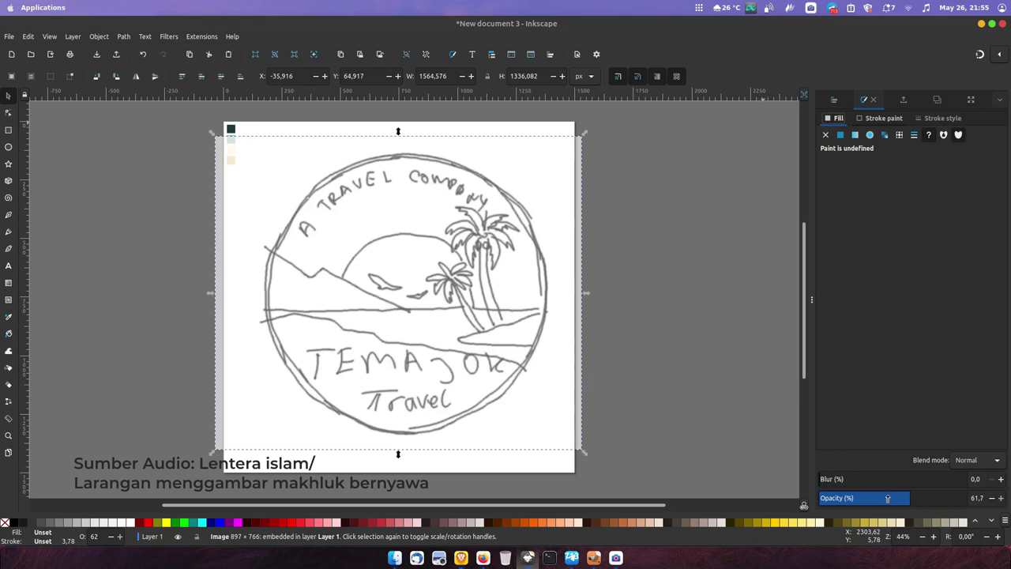
left_click(644, 254)
left_click(514, 319)
left_click_drag(909, 497, 875, 498)
key("e")
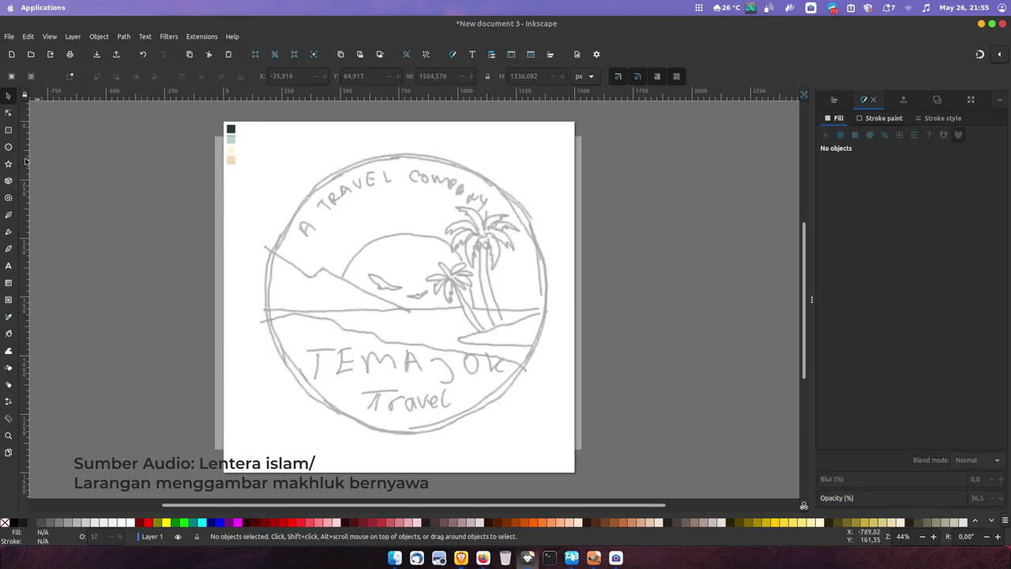
left_click_drag(407, 292, 552, 442)
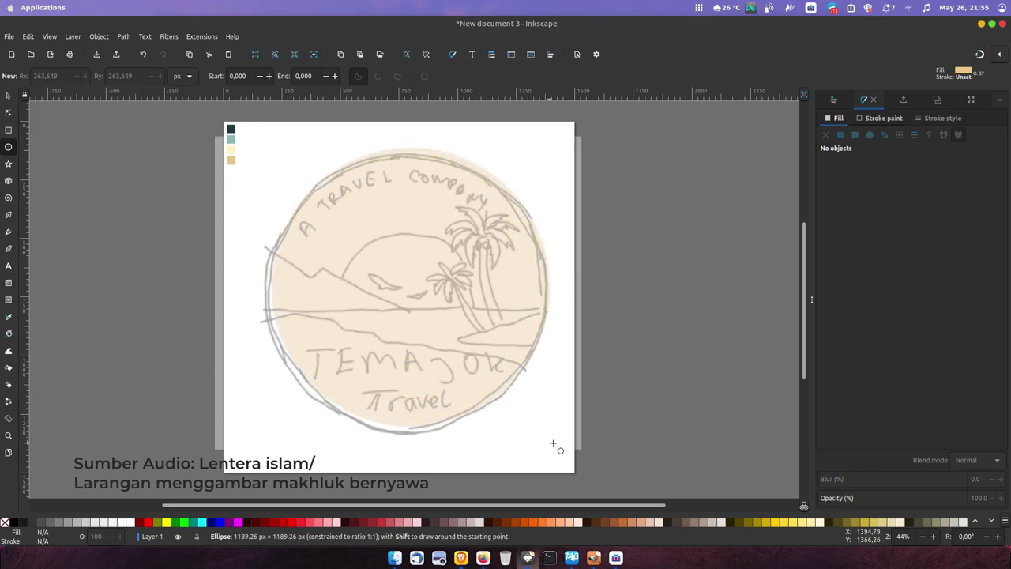
Make the circle an unfilled, fully opaque dark ring with a 30 px stroke.
key("s")
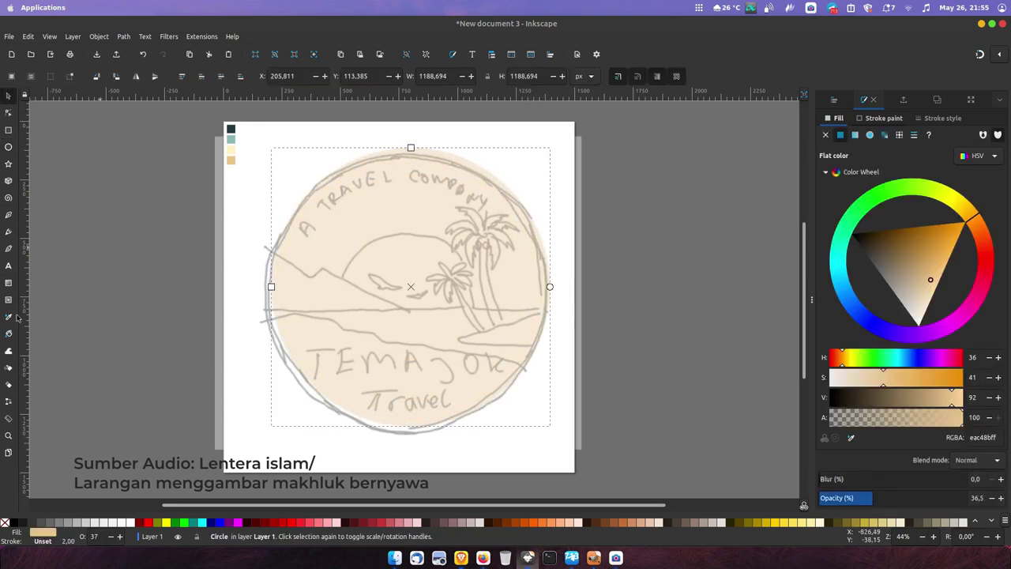
key("d")
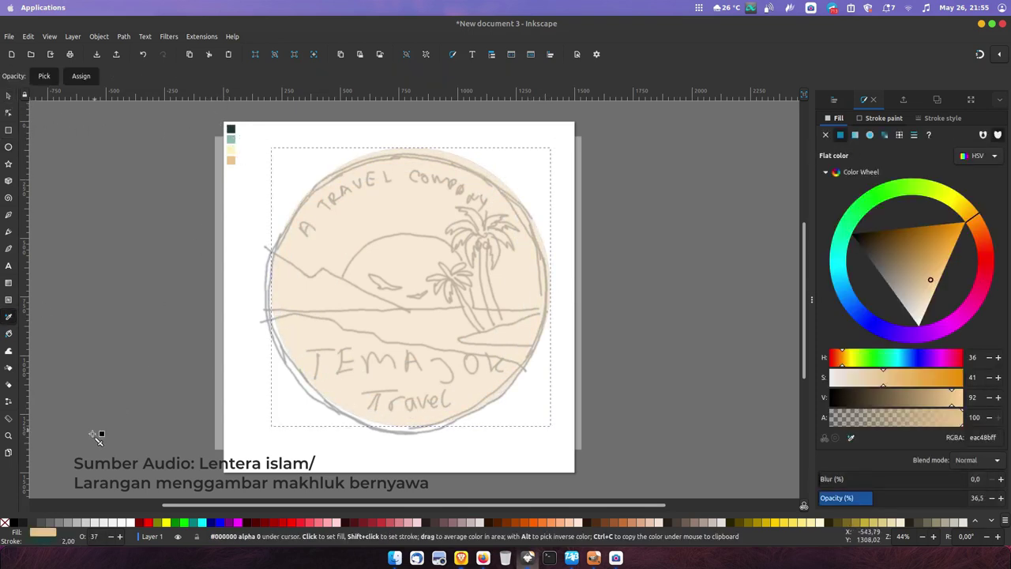
left_click(198, 305)
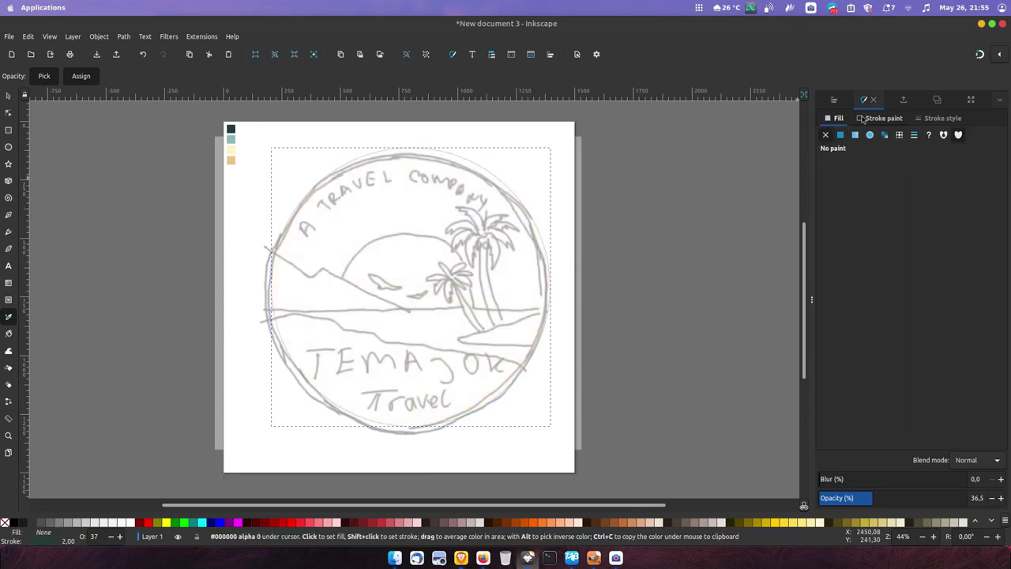
left_click(935, 118)
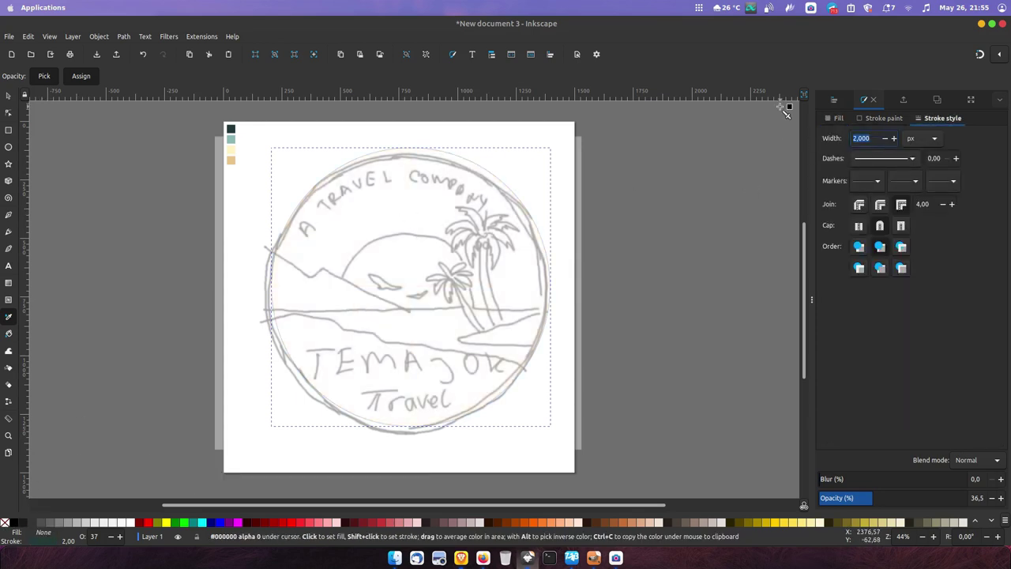
key("Return")
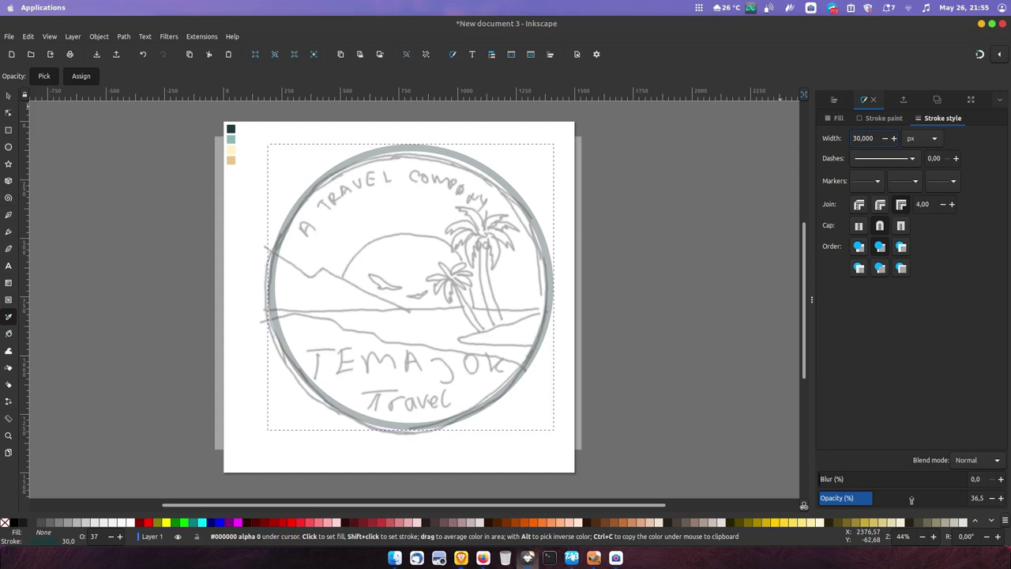
left_click_drag(911, 499, 1009, 478)
Move the faded sketch off the page to the left.
key("s")
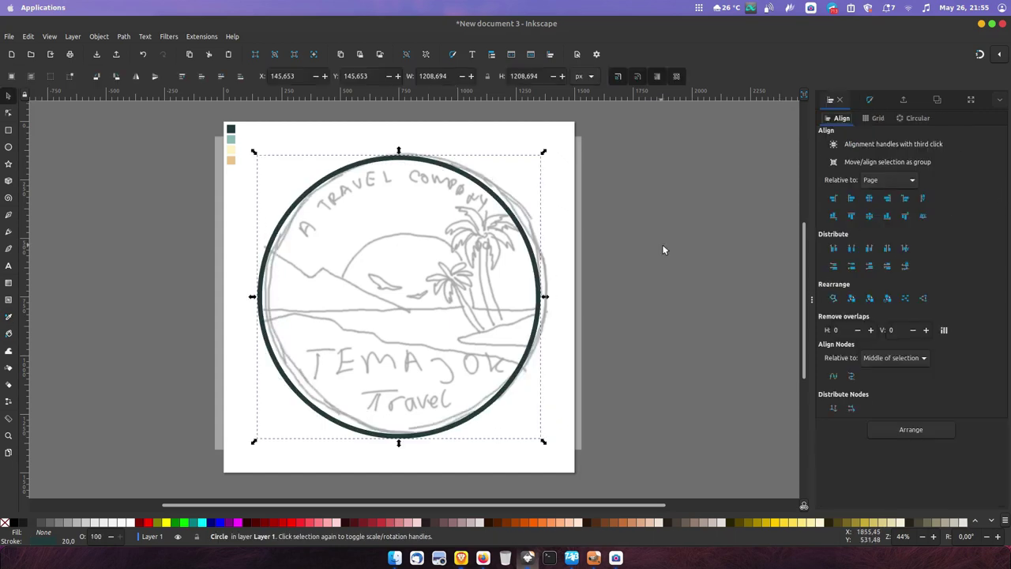
left_click_drag(426, 322, 175, 332)
scroll(287, 322, "left", 5)
Draw a freehand land wave across the lower circle and clip it to the circle.
left_click_drag(287, 324, 265, 328)
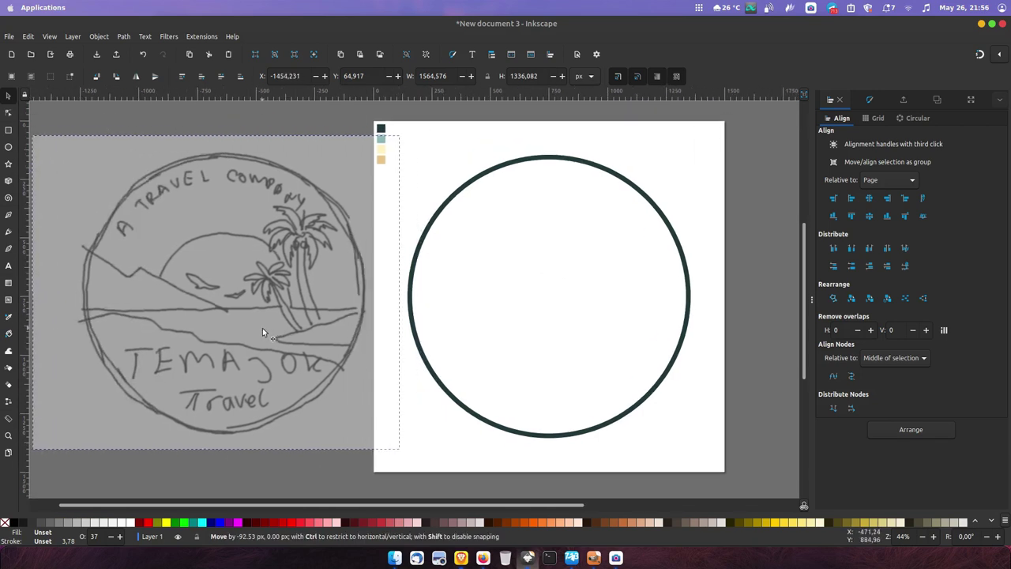
left_click(376, 456)
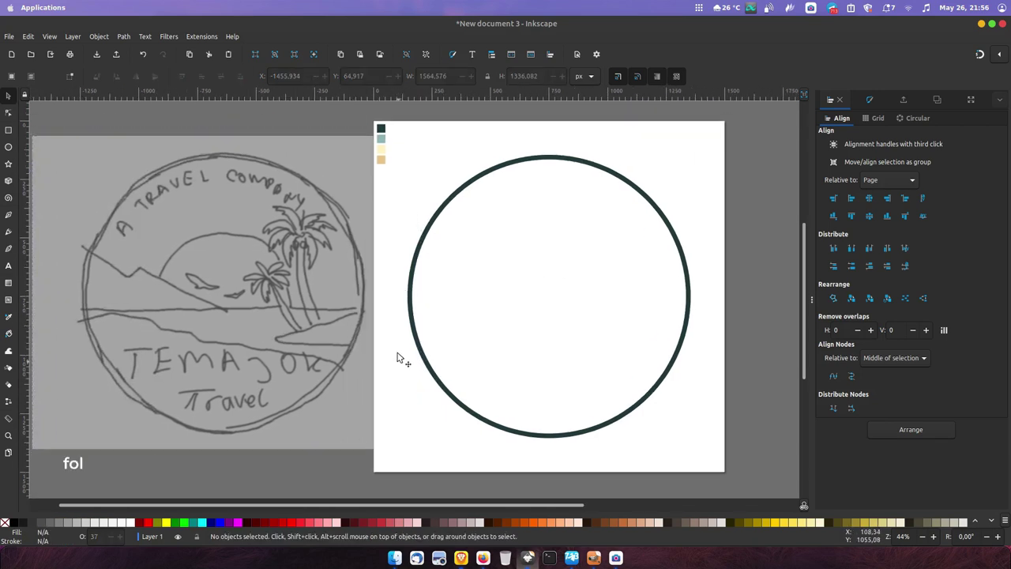
left_click(9, 232)
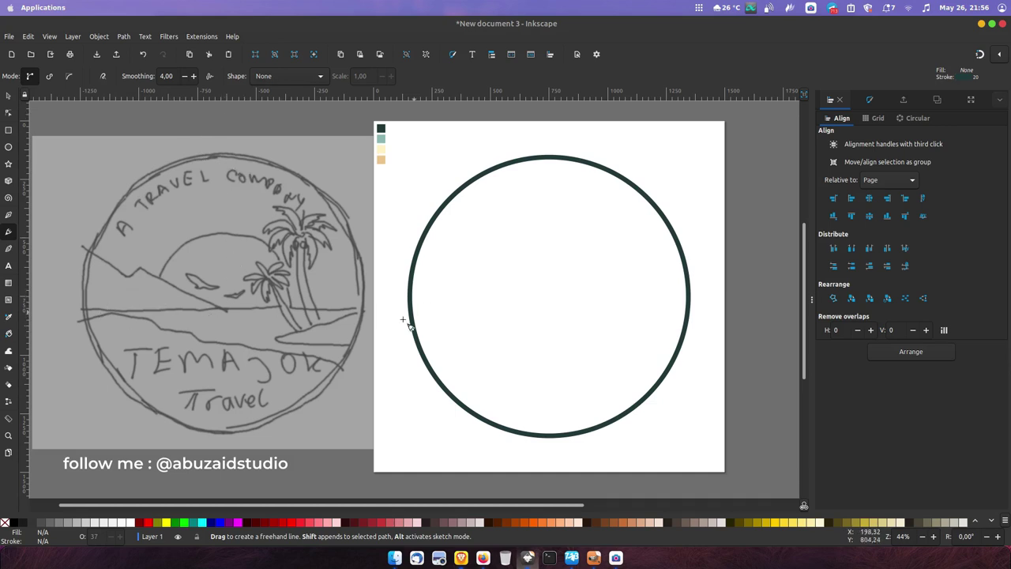
left_click_drag(396, 319, 471, 322)
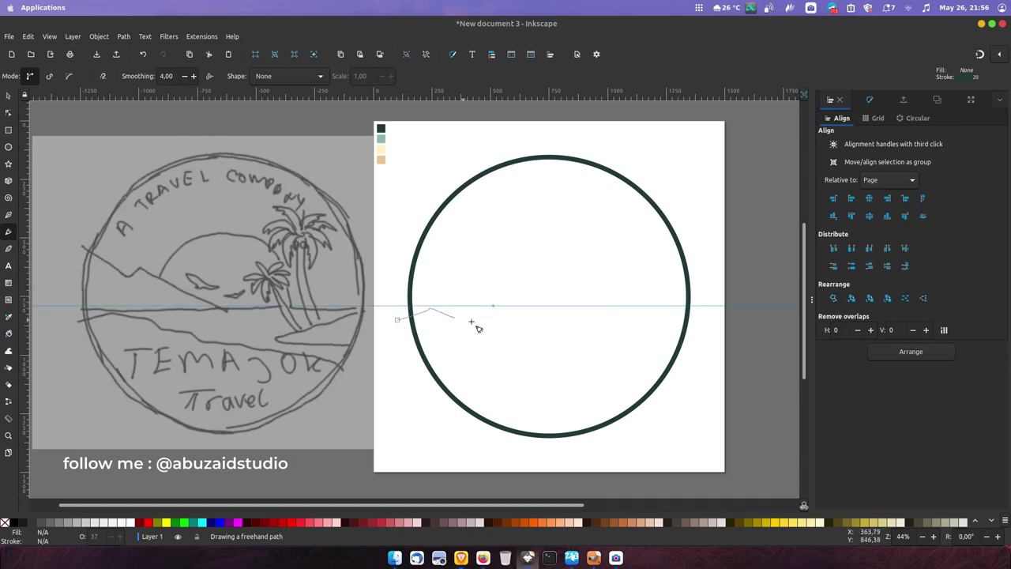
left_click_drag(597, 367, 399, 324)
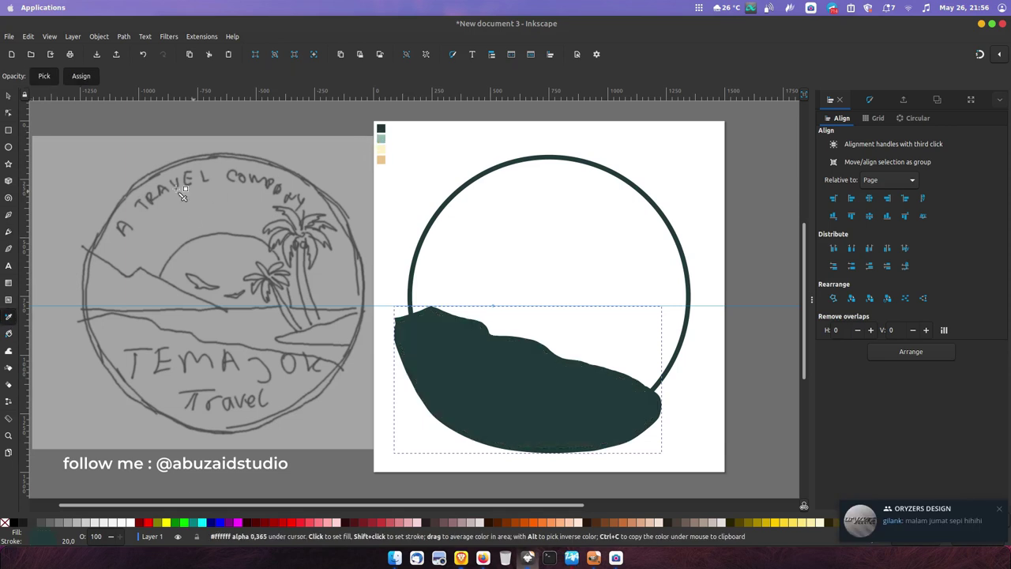
key("s")
left_click(418, 276)
left_click(123, 36)
left_click(162, 131)
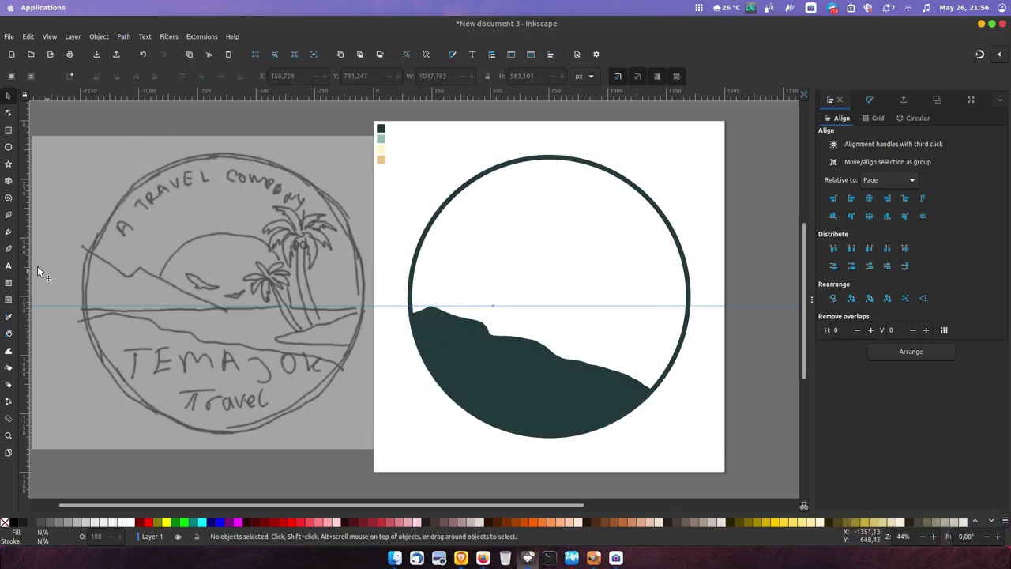
Draw the right-side island shape and clip it inside the circle.
left_click(9, 232)
left_click_drag(695, 298, 635, 327)
left_click_drag(685, 355, 698, 303)
key("s")
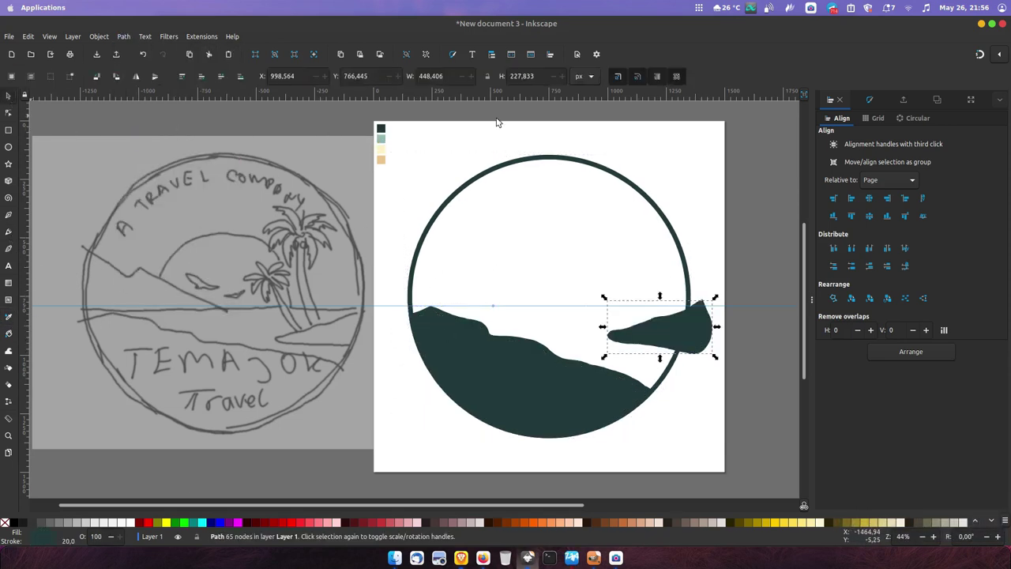
left_click(681, 347, "shift")
left_click(123, 36)
left_click(162, 131)
Draw the left mountain range and cut its base flat with a rectangle difference.
left_click(8, 232)
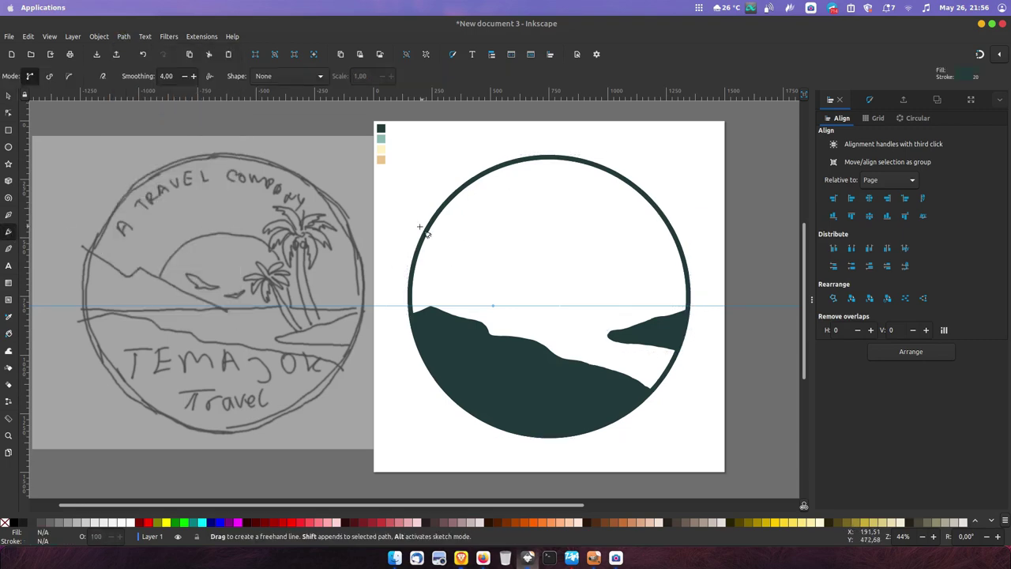
left_click_drag(409, 286, 413, 229)
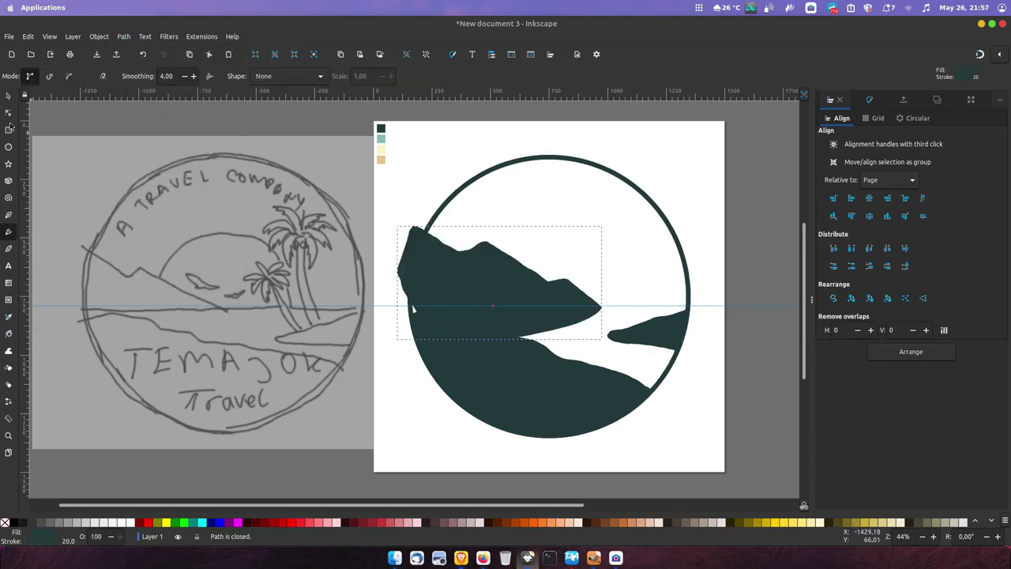
key("r")
left_click_drag(704, 305, 302, 460)
left_click(9, 96)
left_click(482, 260, "shift")
left_click(123, 37)
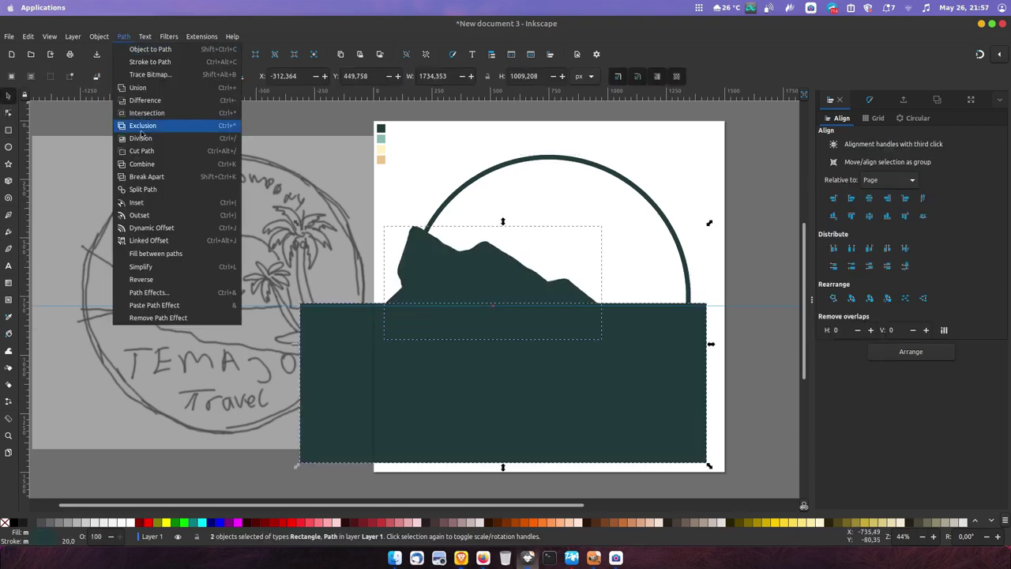
left_click(162, 118)
Add a cream sun circle, fill the badge circle tan, and raise the mountain above the sun.
key("e")
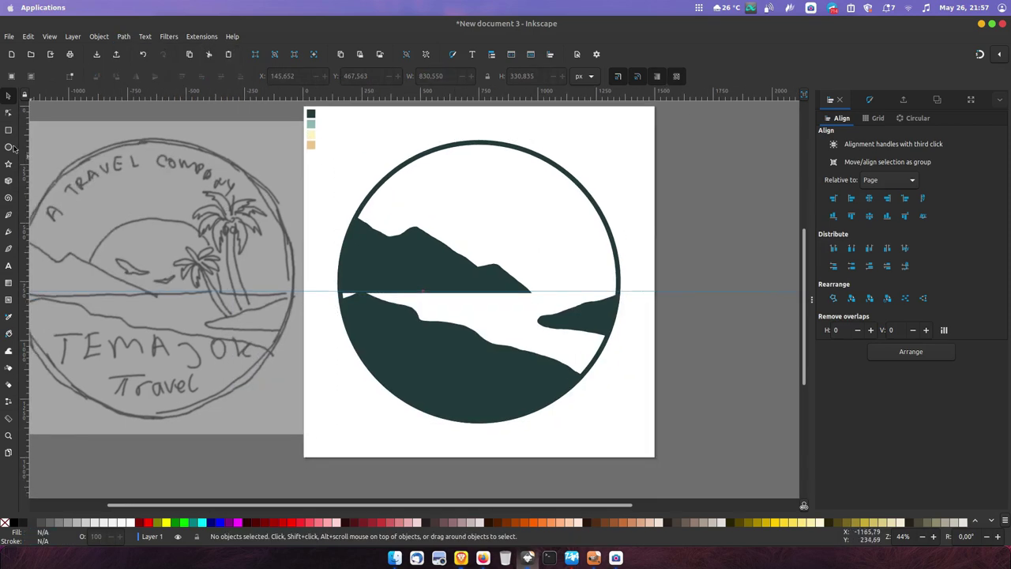
left_click_drag(404, 141, 546, 283)
key("s")
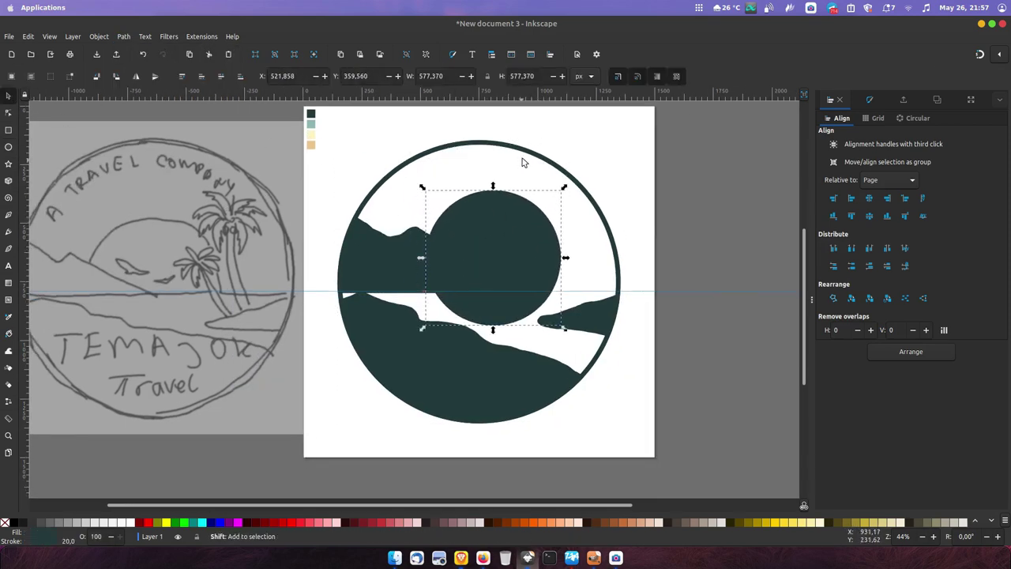
left_click_drag(491, 207, 494, 253)
left_click(9, 316)
left_click(310, 134)
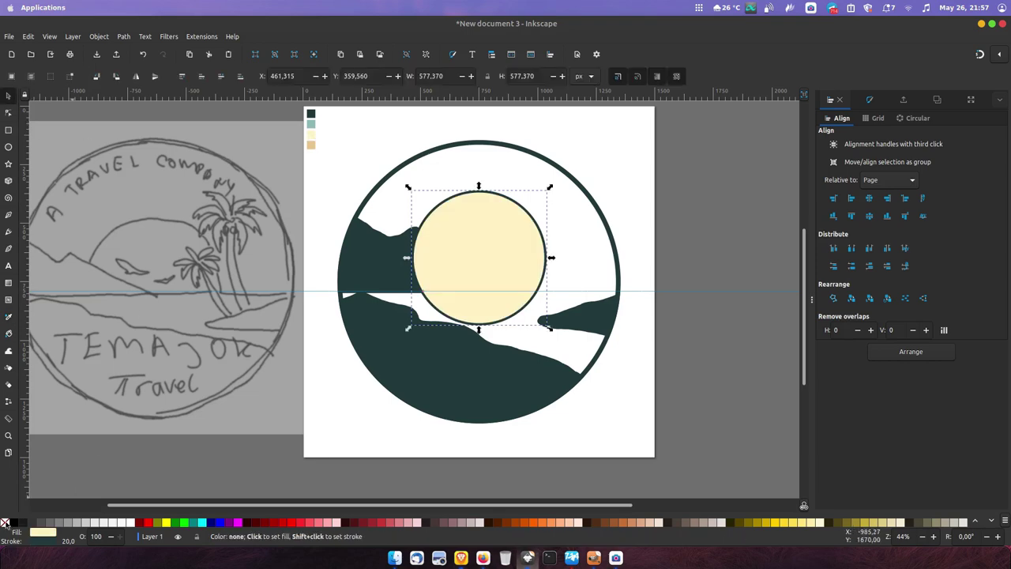
left_click(478, 150)
left_click(310, 145)
left_click(8, 96)
left_click(413, 255)
Draw a teal sea rectangle, clip it to a copy of the badge circle, keep hills above it.
key("Home")
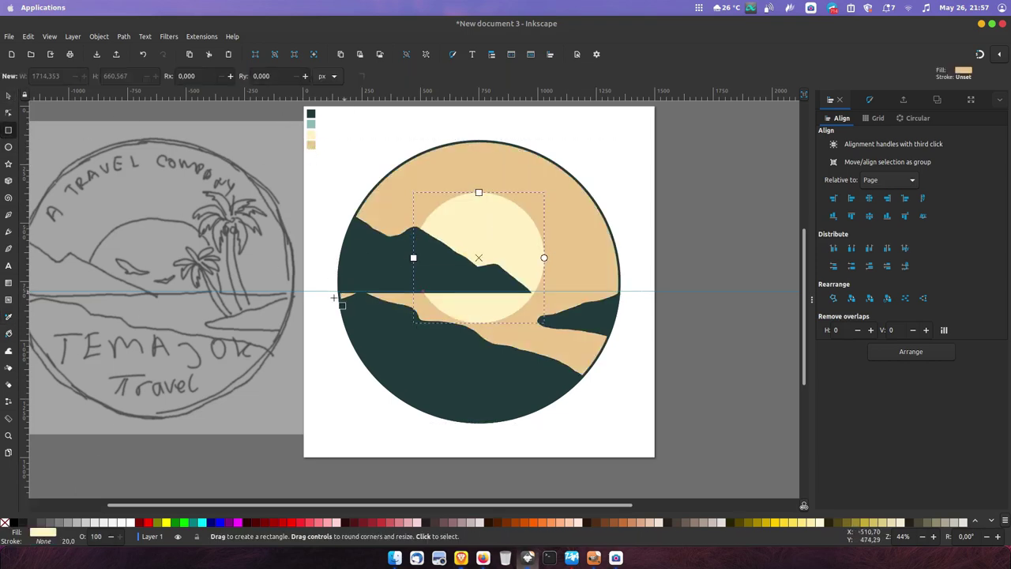
left_click_drag(331, 290, 676, 454)
key("d")
left_click(310, 124)
key("s")
left_click(487, 145)
key("ctrl+d")
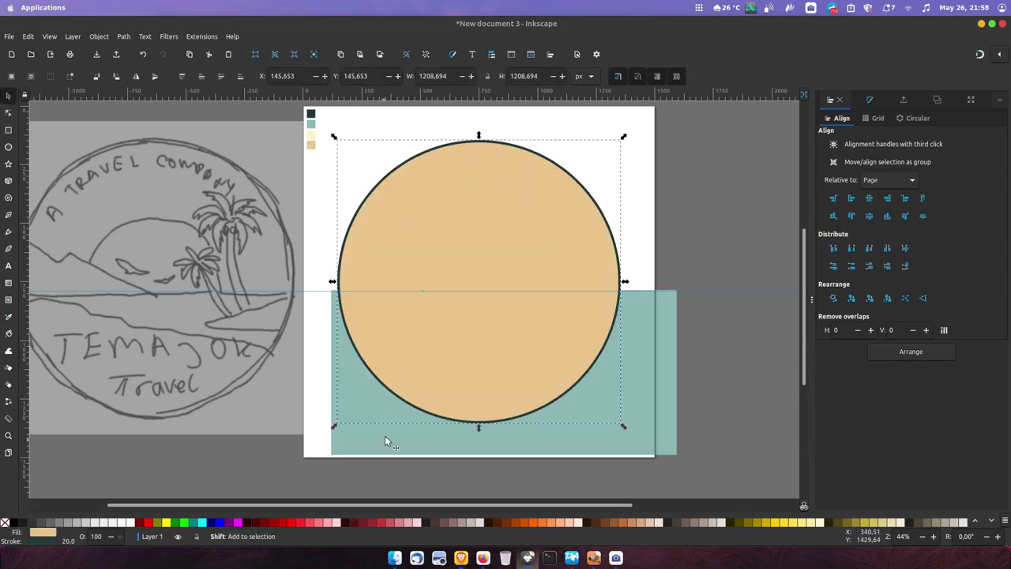
left_click(388, 438, "shift")
left_click(124, 36)
left_click(146, 127)
key("Page_Down")
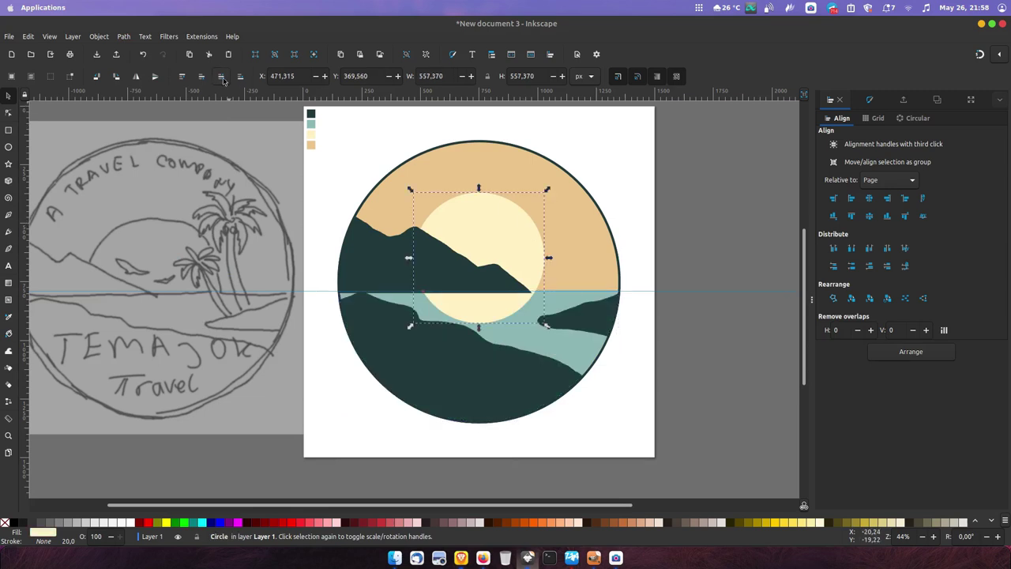
Move the sun down behind the mountain.
left_click(500, 225)
left_click_drag(500, 225, 528, 255)
key("Escape")
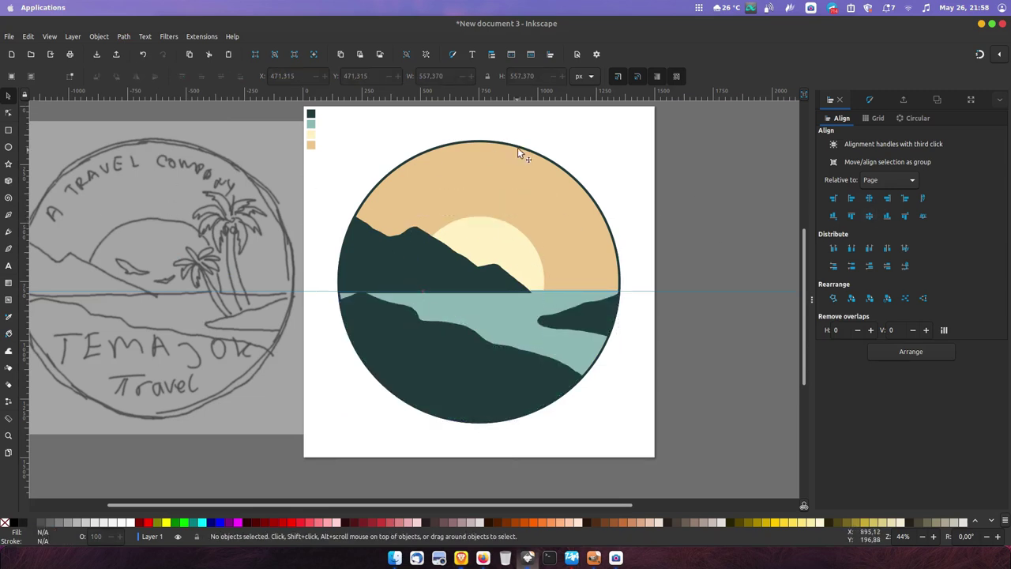
Duplicate the badge circle, remove its fill, and enlarge it into an outer ring.
left_click(517, 147)
key("ctrl+d")
left_click(5, 522)
left_click_drag(619, 136, 624, 142)
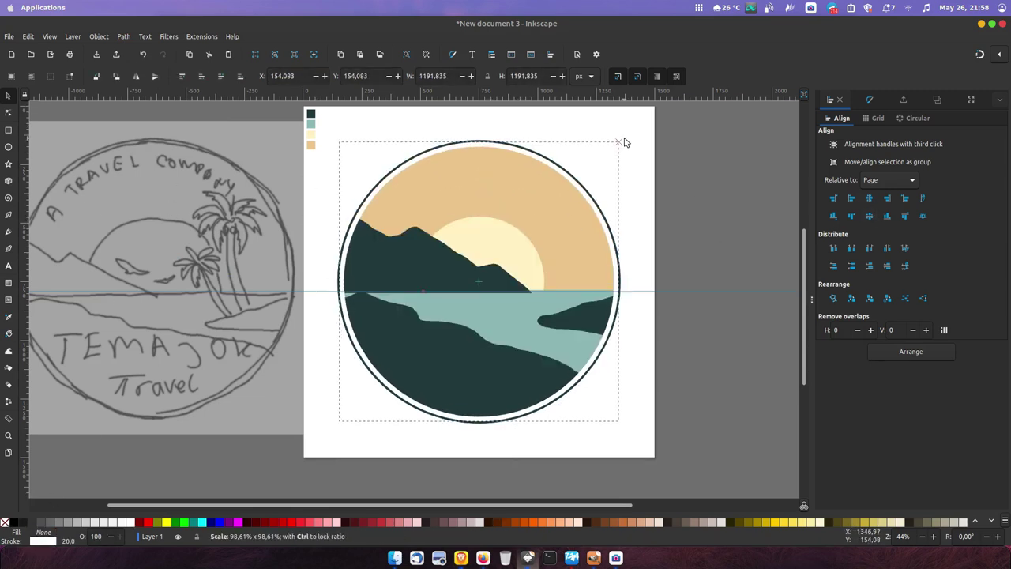
key("Escape")
left_click(8, 215)
Close the palm leaf path and reshape its teeth by editing nodes.
scroll(235, 245, "up", 4, "ctrl")
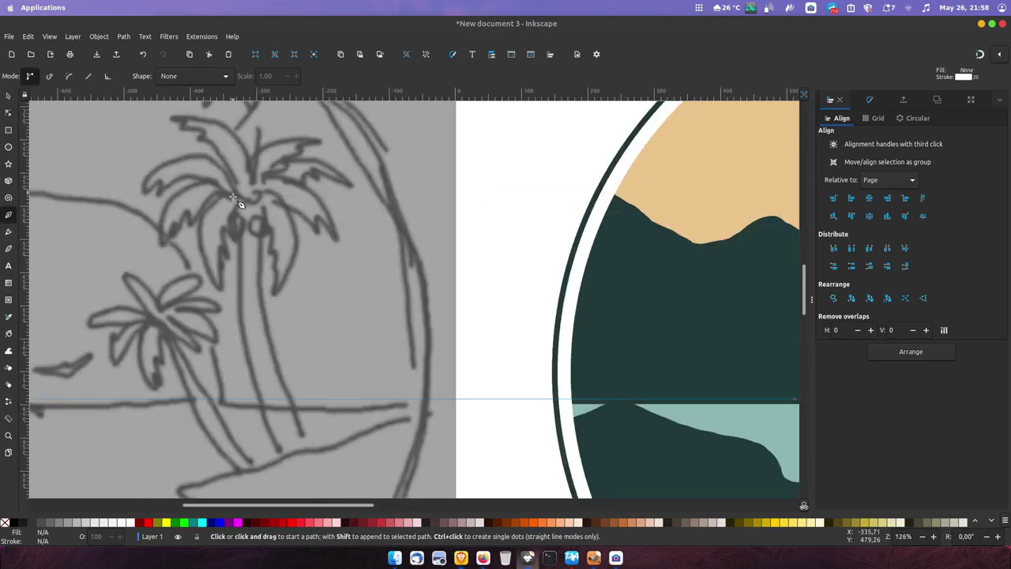
left_click(246, 206)
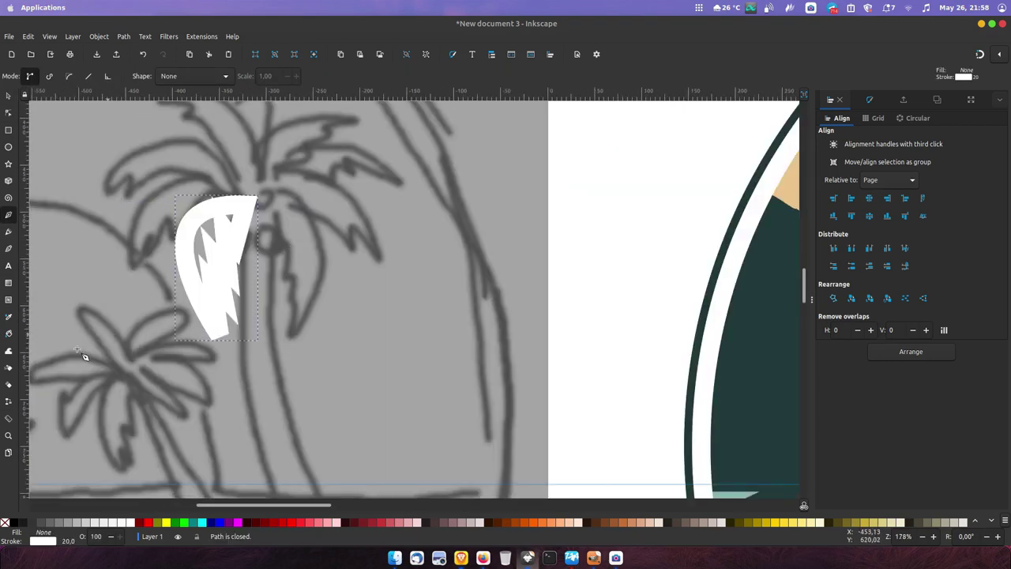
key("ctrl+shift+v")
key("n")
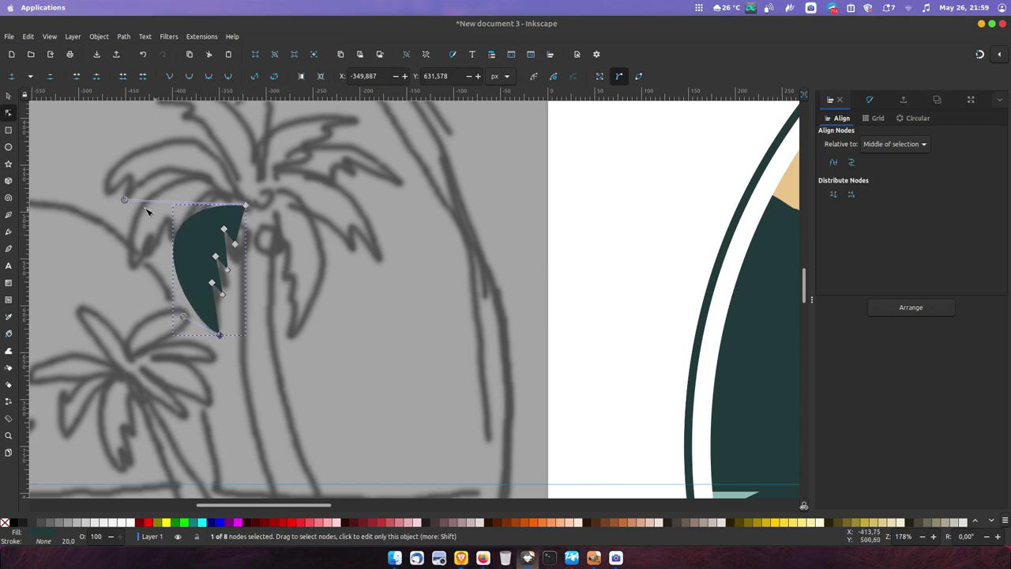
scroll(228, 245, "up", 3, "ctrl")
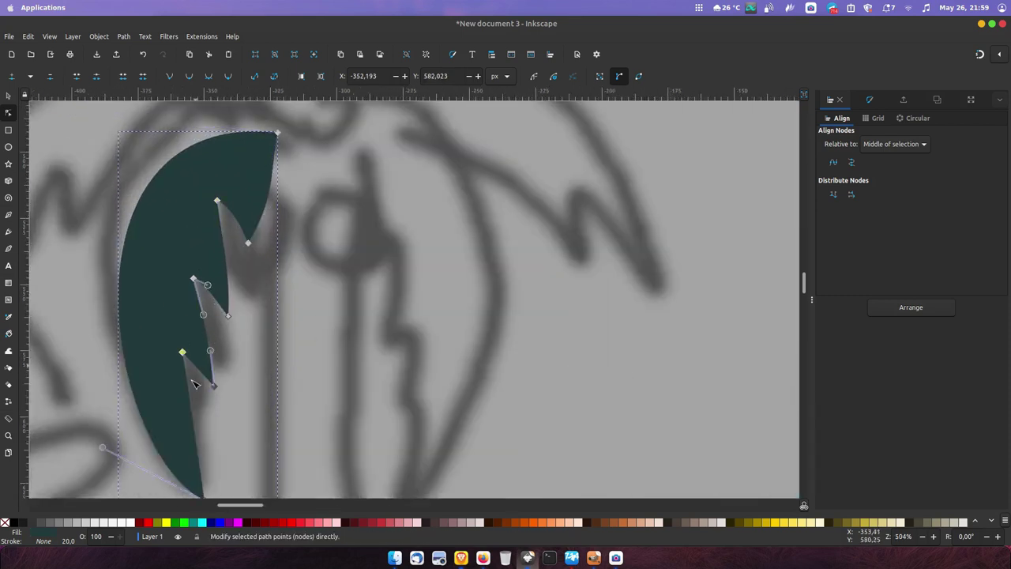
scroll(197, 379, "down", 2)
left_click_drag(216, 408, 200, 390)
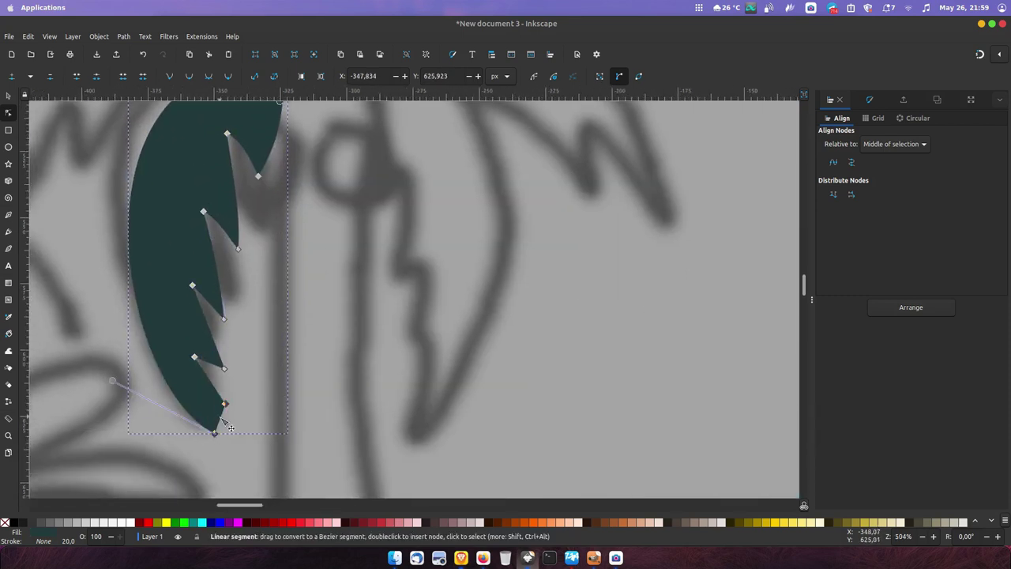
key("s")
scroll(412, 301, "down", 3, "ctrl")
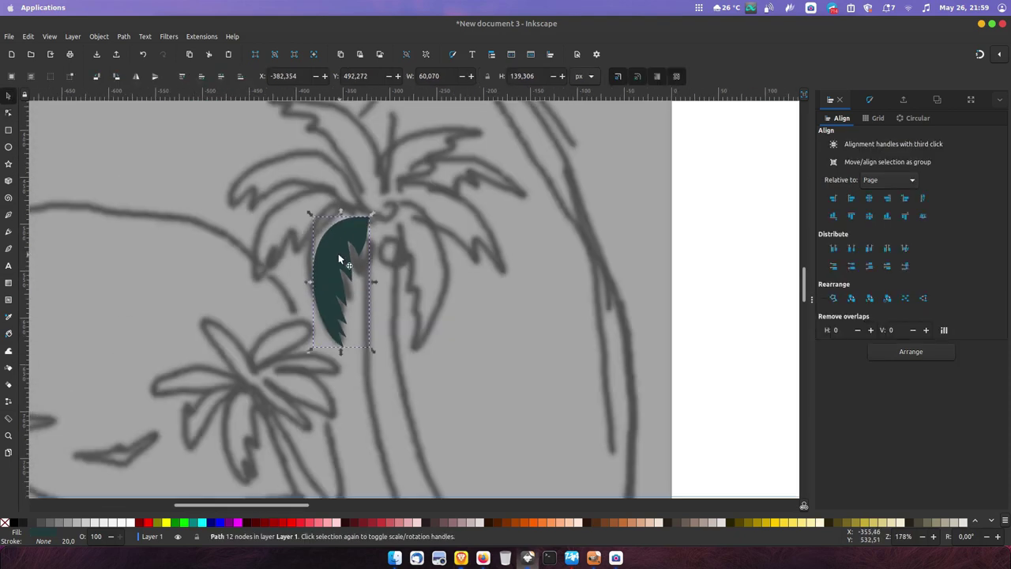
Duplicate the leaf, rotating and mirroring copies into a palm fan.
key("ctrl+d")
mouse_move(376, 212)
left_mouse_down()
mouse_move(311, 148)
mouse_move(484, 252)
mouse_move(493, 135)
left_mouse_up()
key("ctrl+d")
scroll(295, 265, "up", 4)
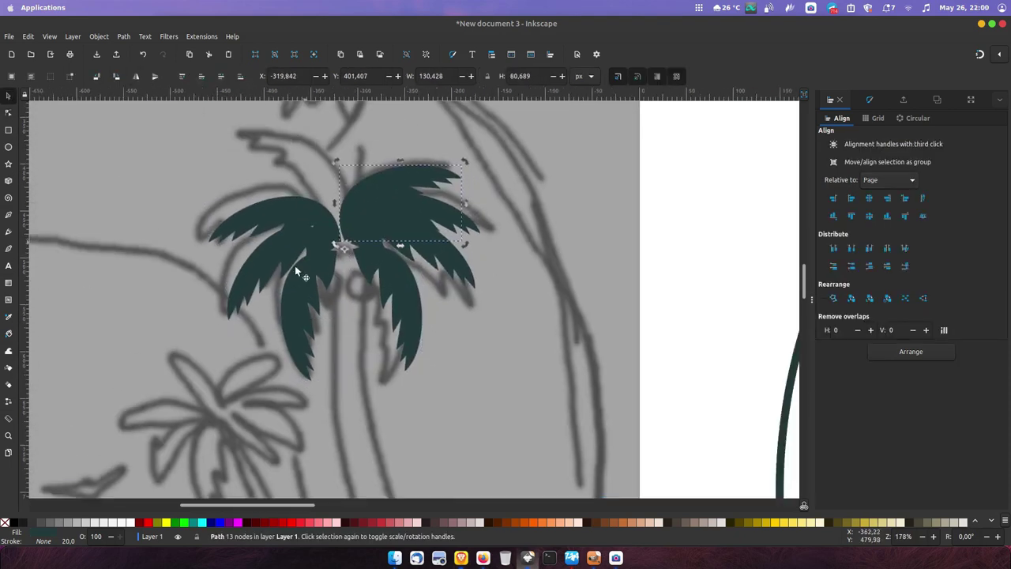
Draw the palm trunk, delete a stray small circle, and group the palm pieces.
key("b")
left_click(340, 337)
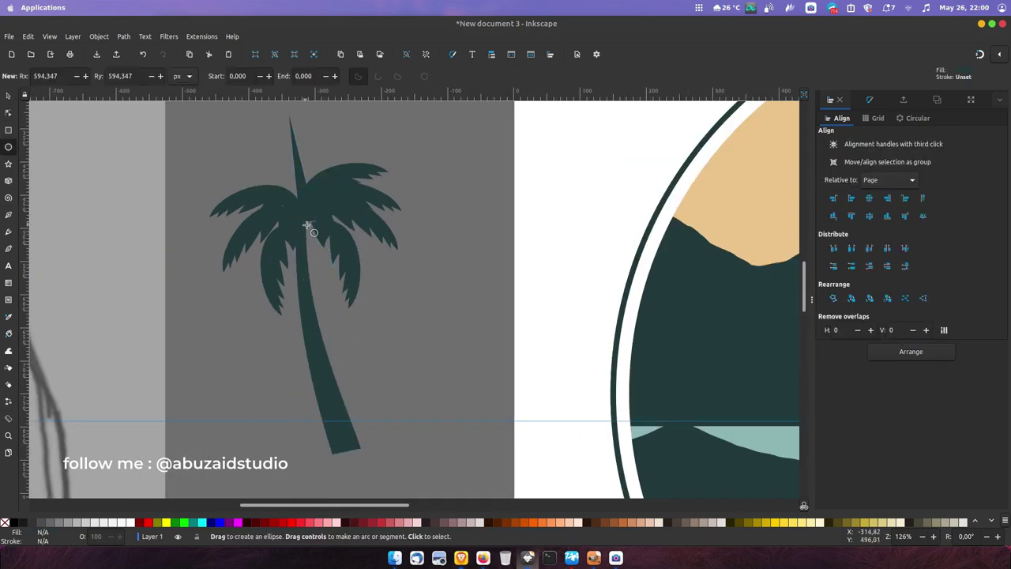
key("s")
key("Delete")
scroll(295, 240, "up", 2)
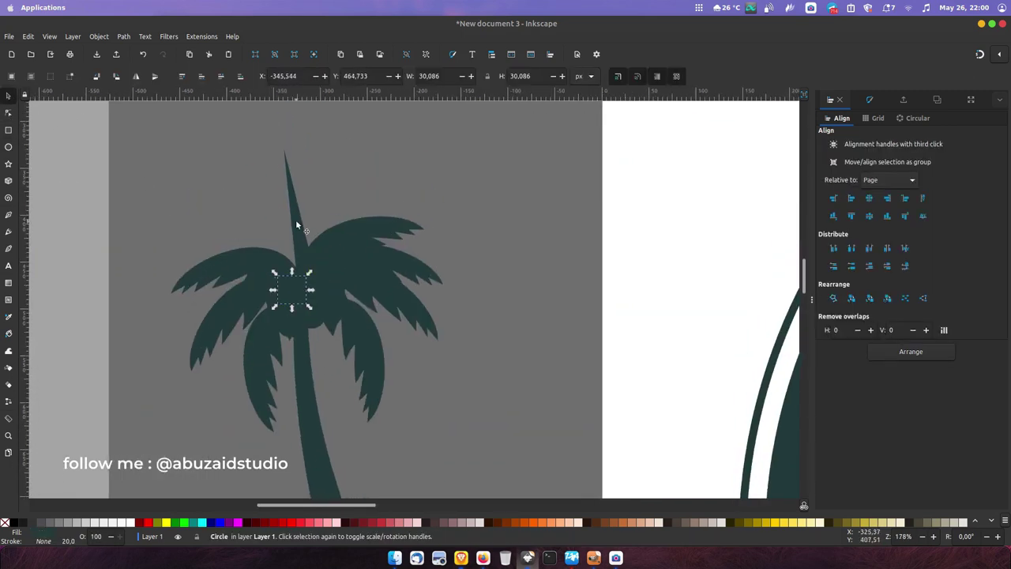
left_click(295, 218)
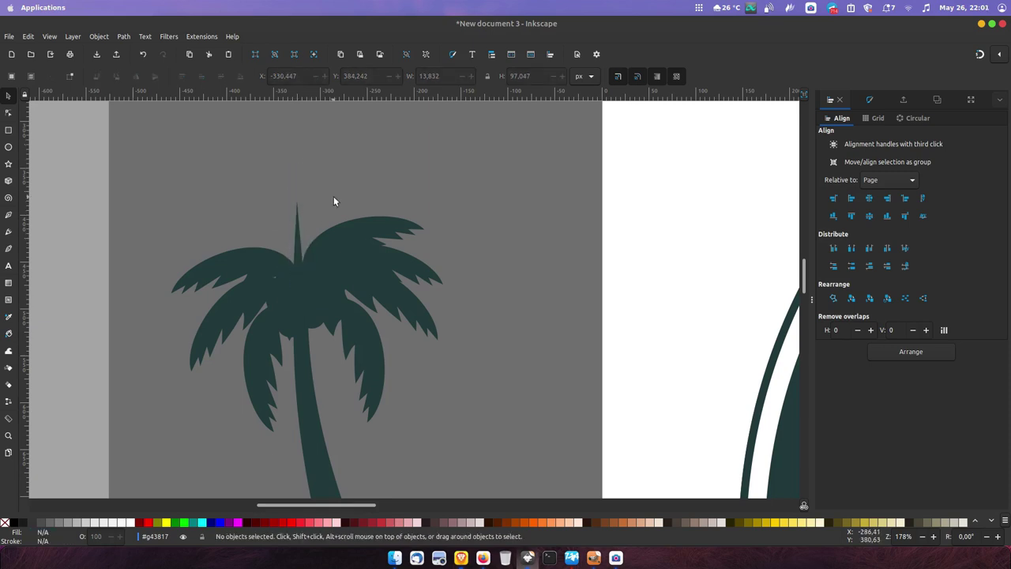
key("ctrl+g")
Move the grouped palm tree onto the badge's right-side island.
scroll(330, 447, "right", 3)
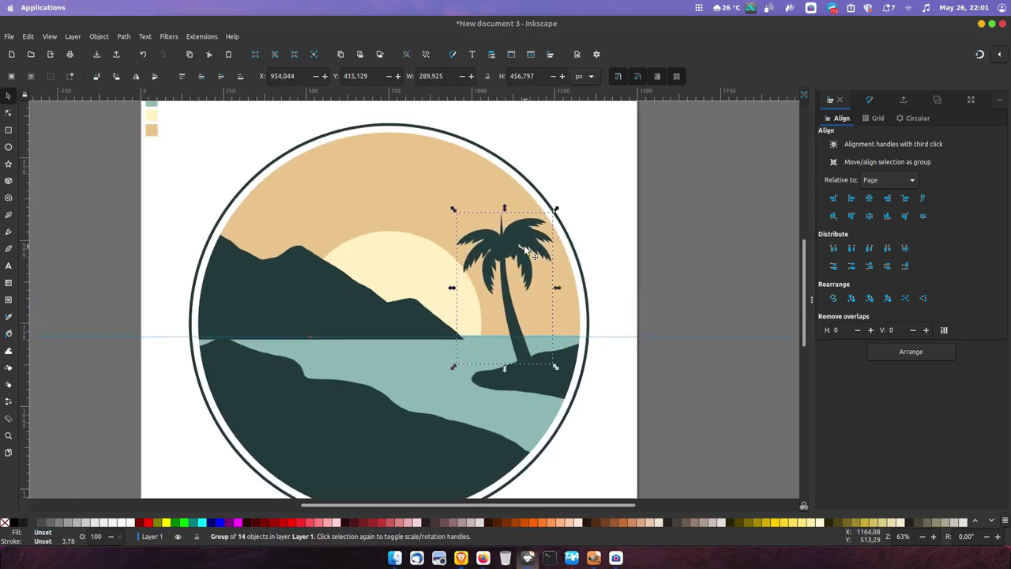
mouse_move(170, 197)
left_mouse_down()
mouse_move(502, 250)
mouse_move(499, 277)
left_mouse_up()
key("Escape")
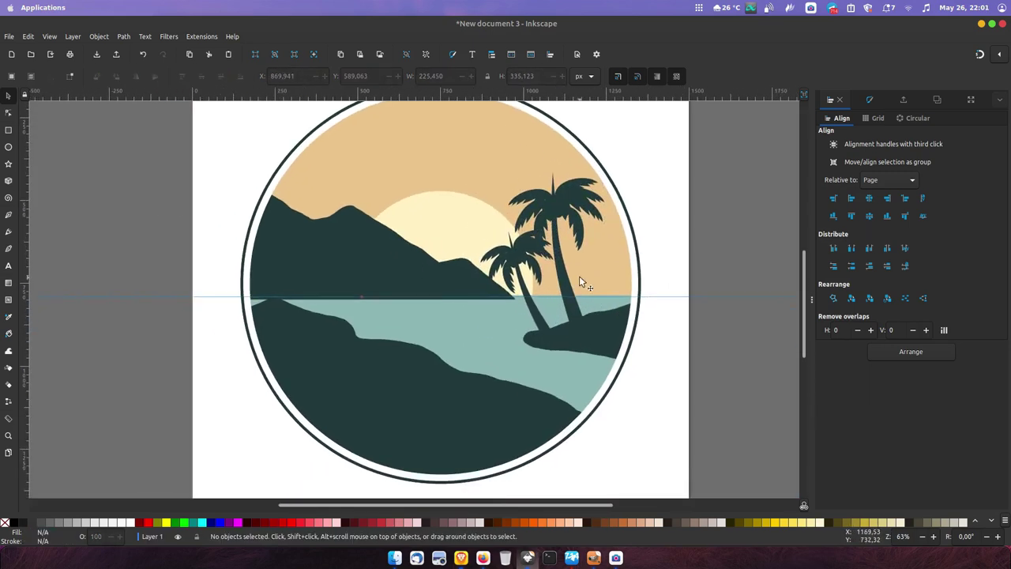
scroll(579, 276, "down", 2)
key("t")
scroll(473, 328, "up", 1)
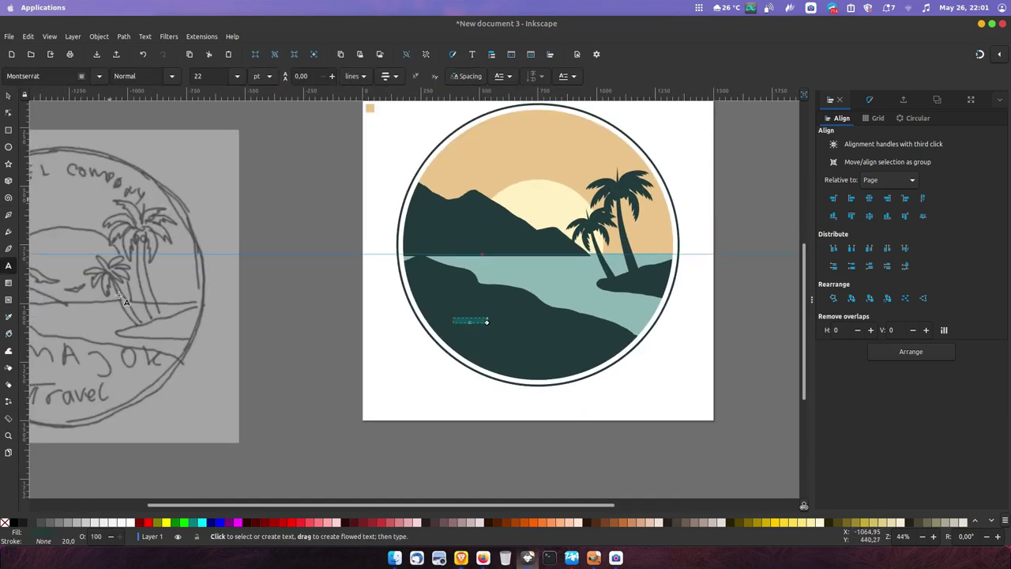
Enlarge TEMAJOK into a large heading with letter spacing 5.
left_click(71, 71)
left_click(10, 96)
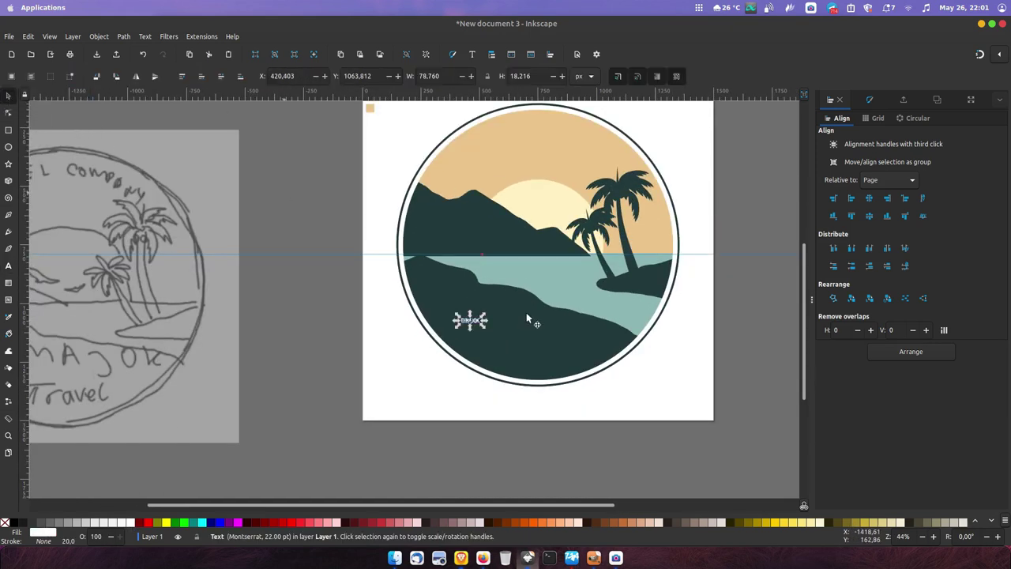
mouse_move(483, 319)
left_mouse_down()
mouse_move(631, 296)
mouse_move(572, 331)
left_mouse_up()
key("t")
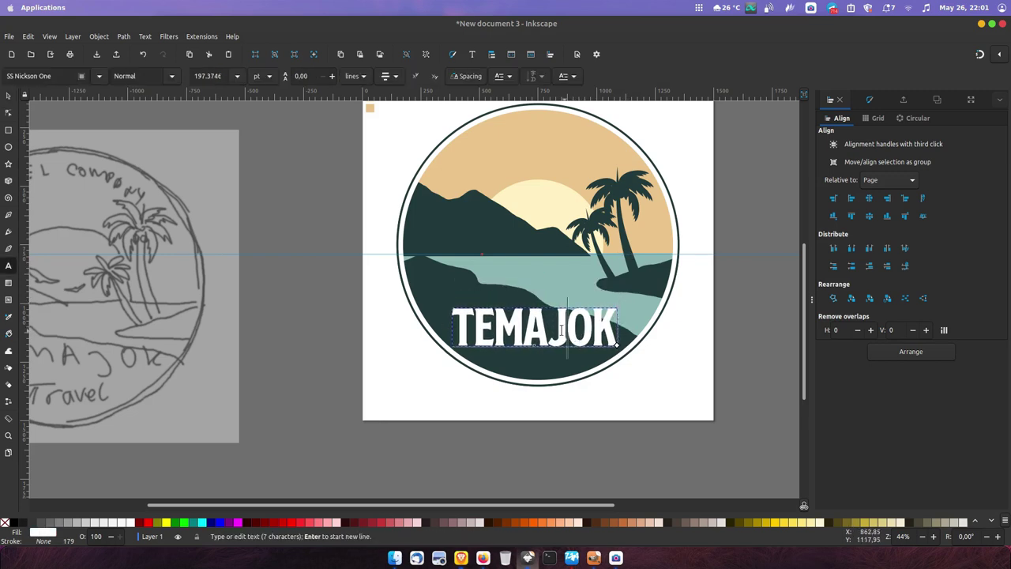
key("ctrl+a")
left_click(465, 76)
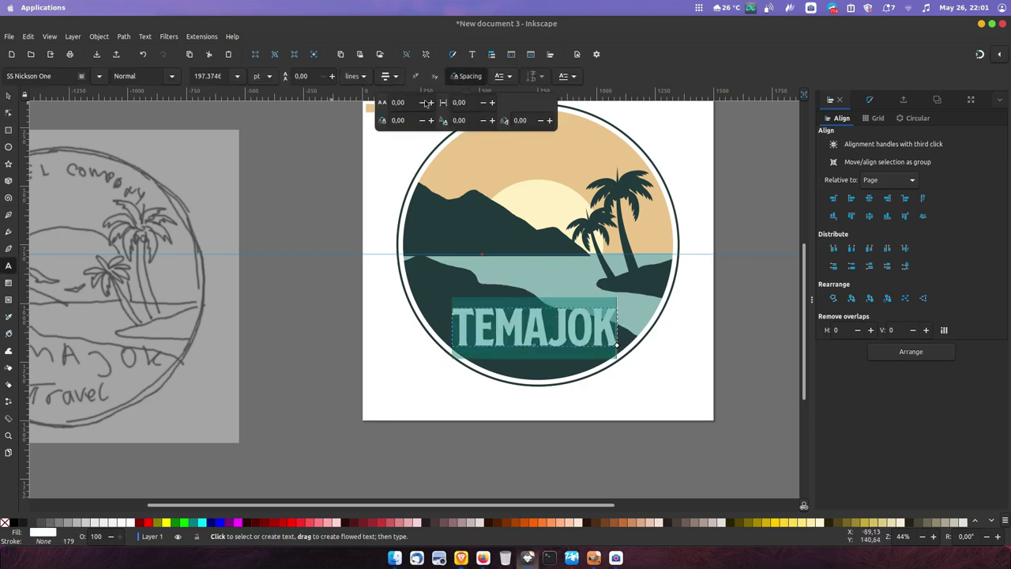
type("5")
key("Return")
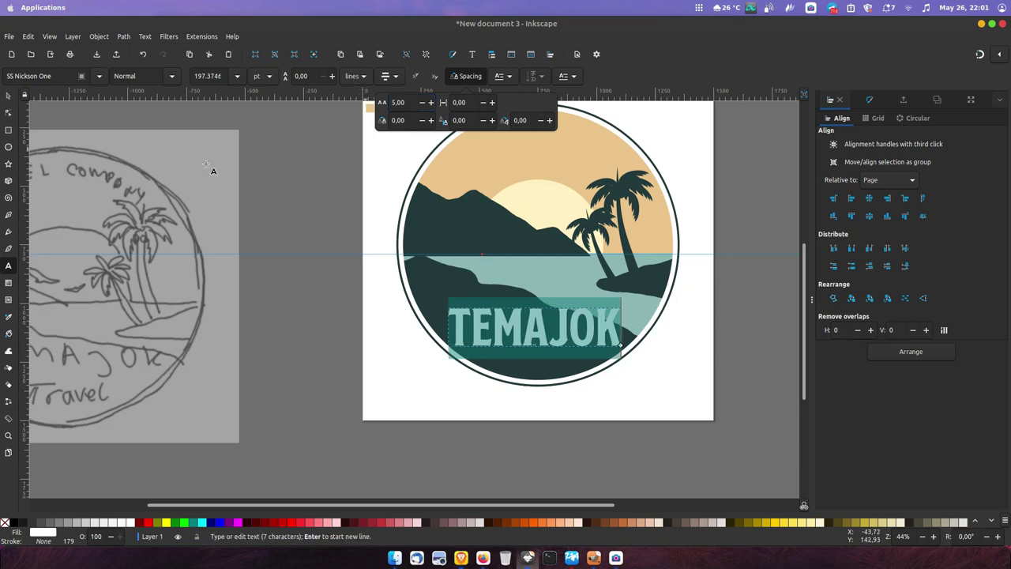
Give TEMAJOK a 30 px dark outline in the ground colour.
left_click(8, 96)
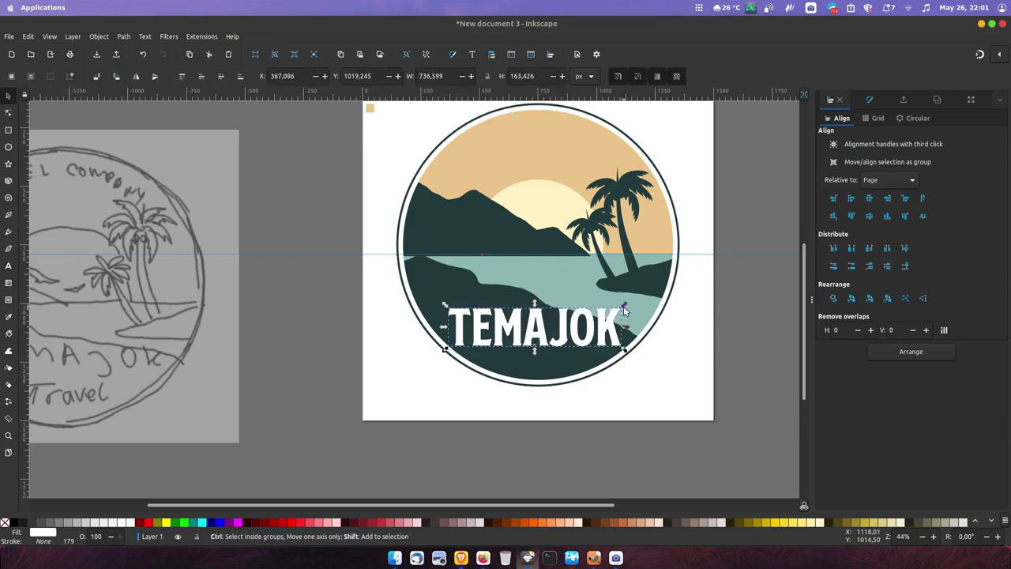
left_click_drag(622, 308, 611, 309)
left_click(9, 317)
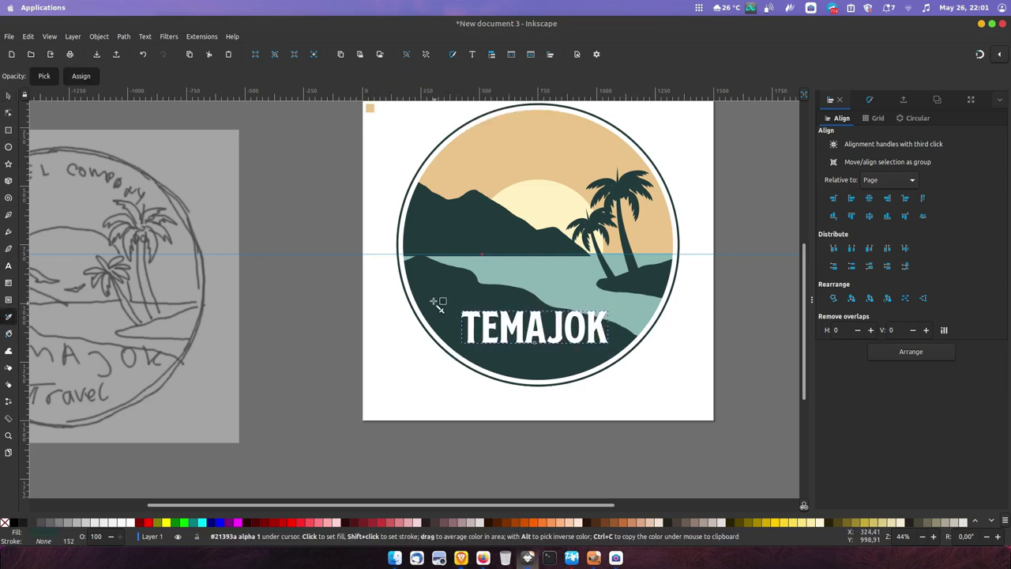
left_click(439, 306)
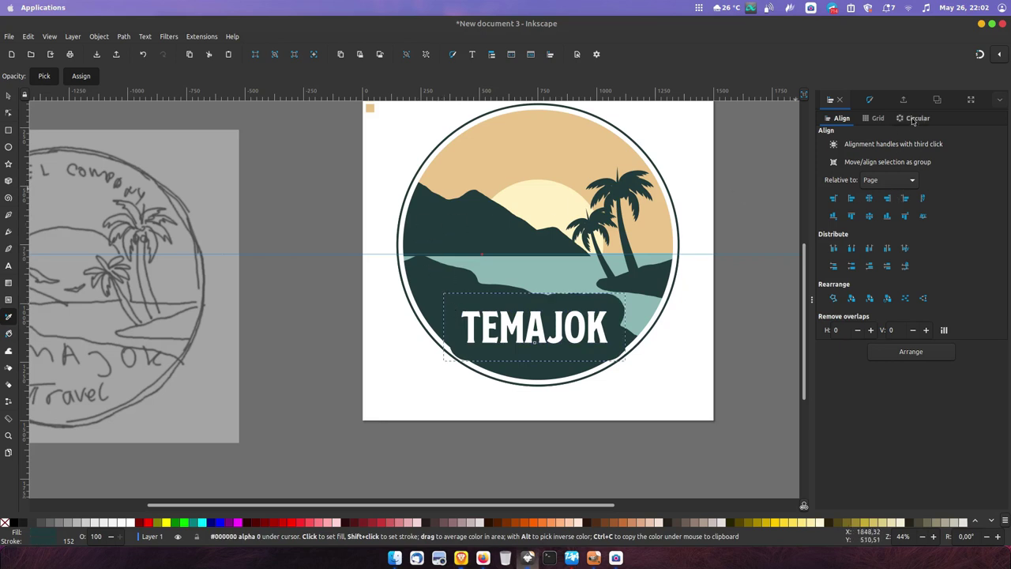
key("ctrl+shift+f")
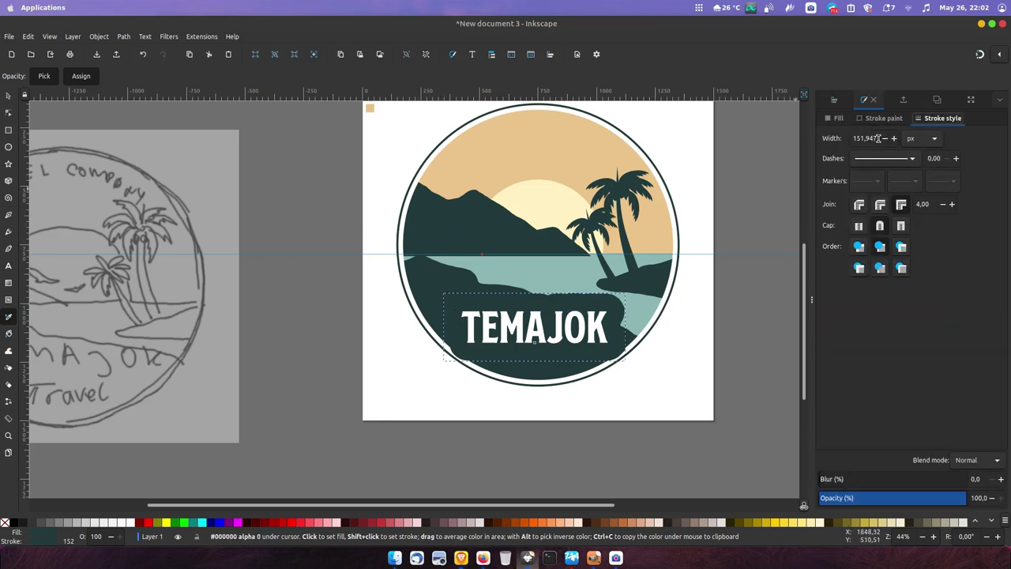
key("Return")
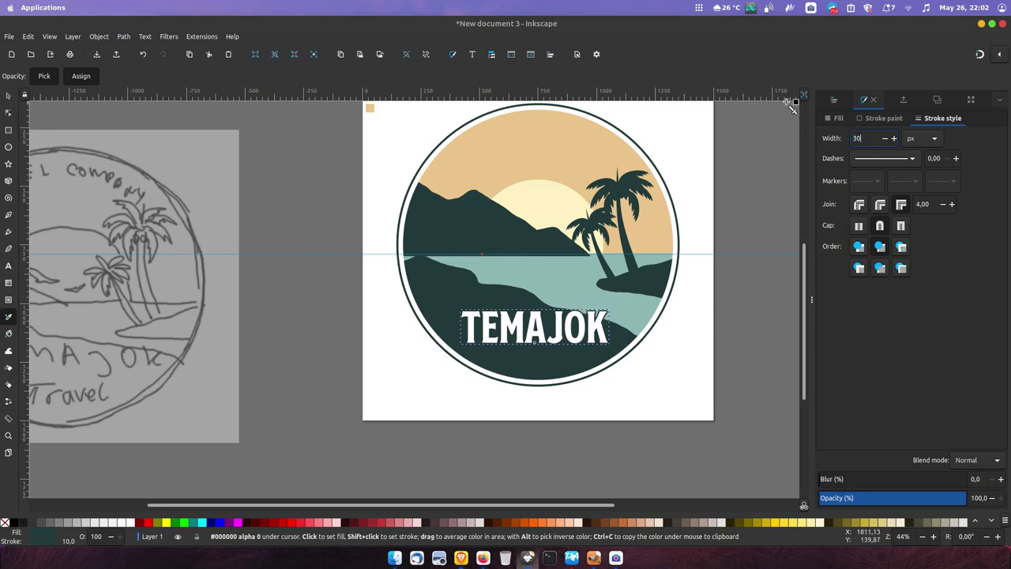
Stretch TEMAJOK slightly wider and centre it horizontally on the page.
key("s")
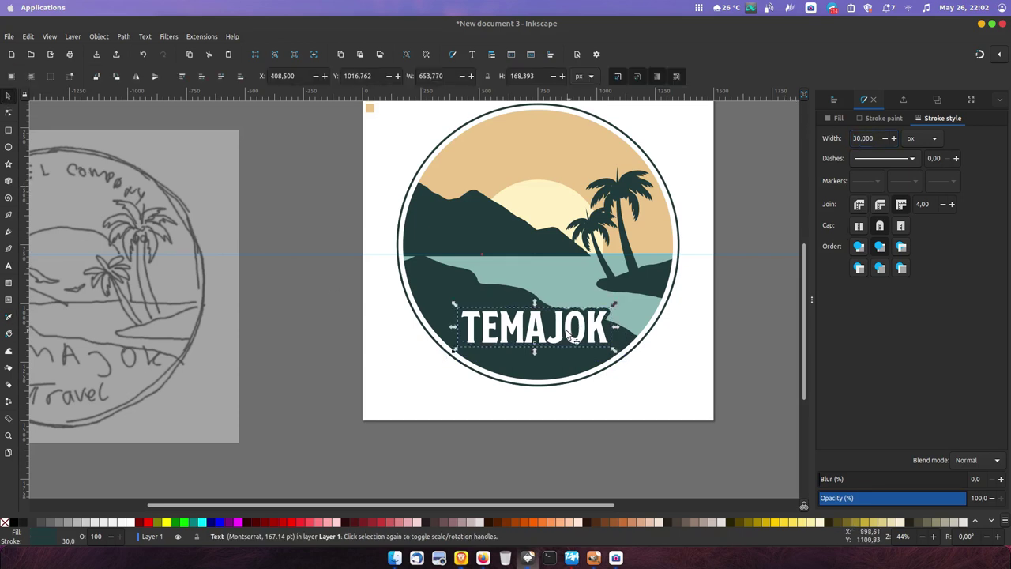
left_click_drag(610, 319, 623, 323)
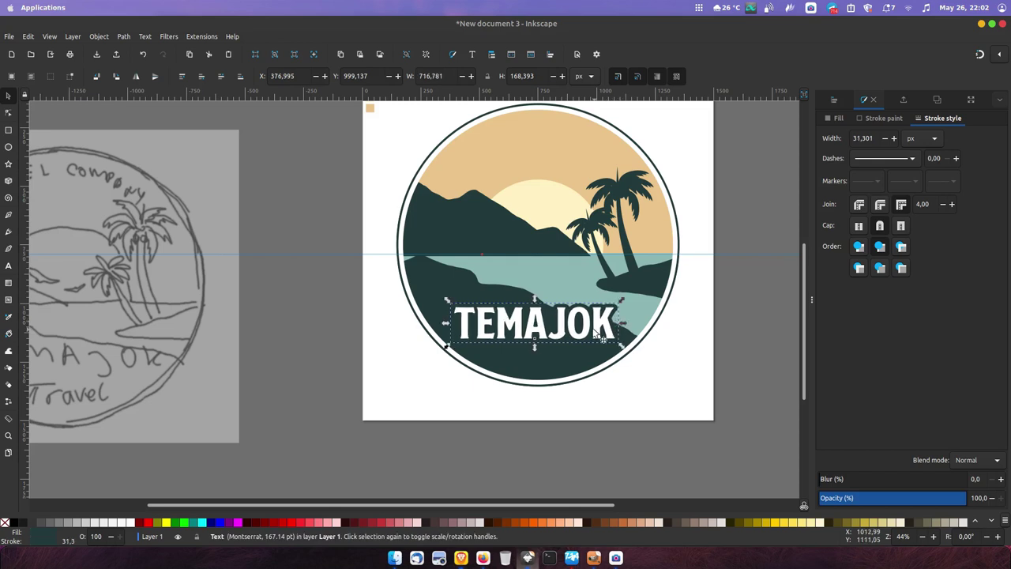
left_click(834, 99)
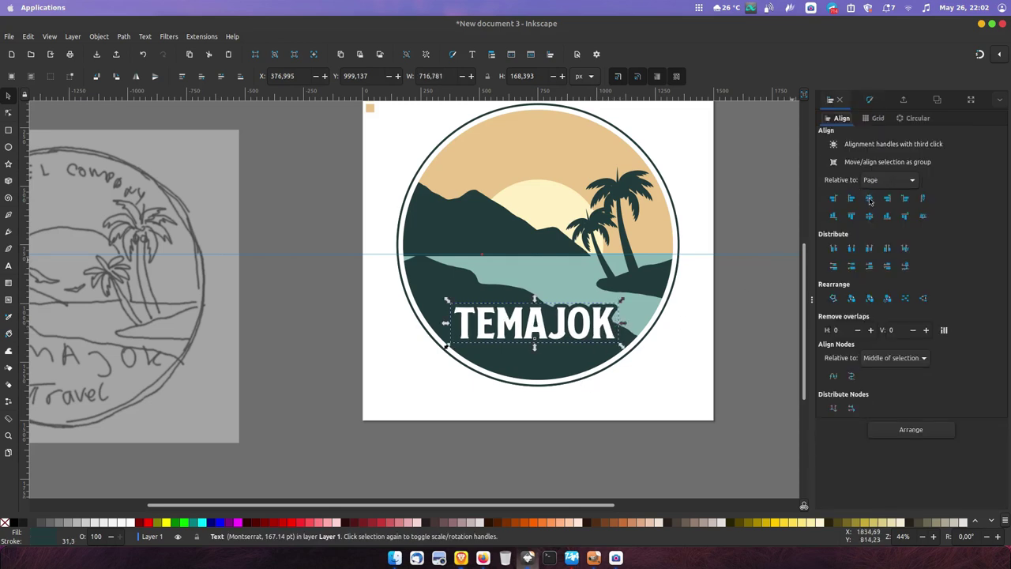
left_click(869, 199)
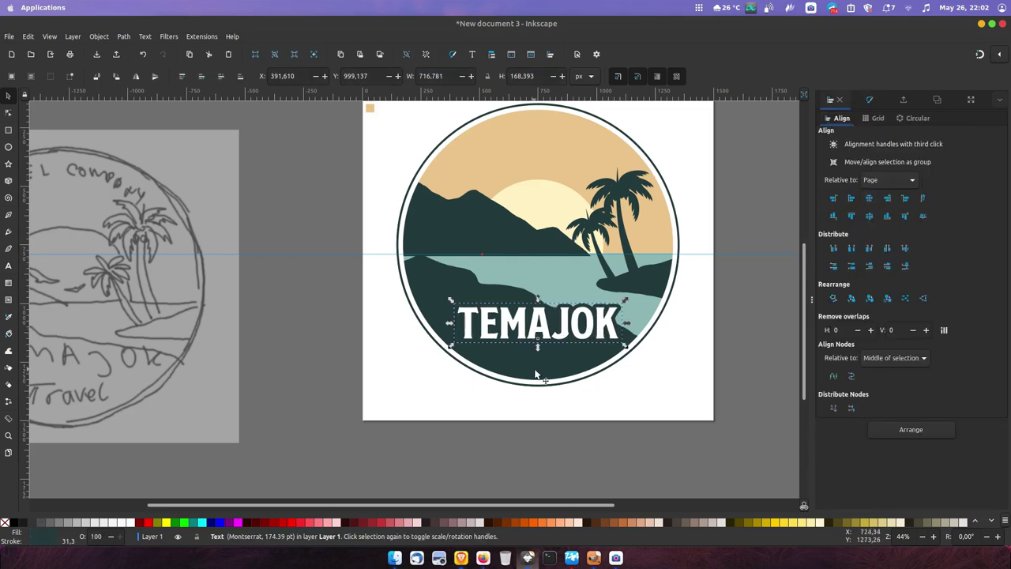
key("t")
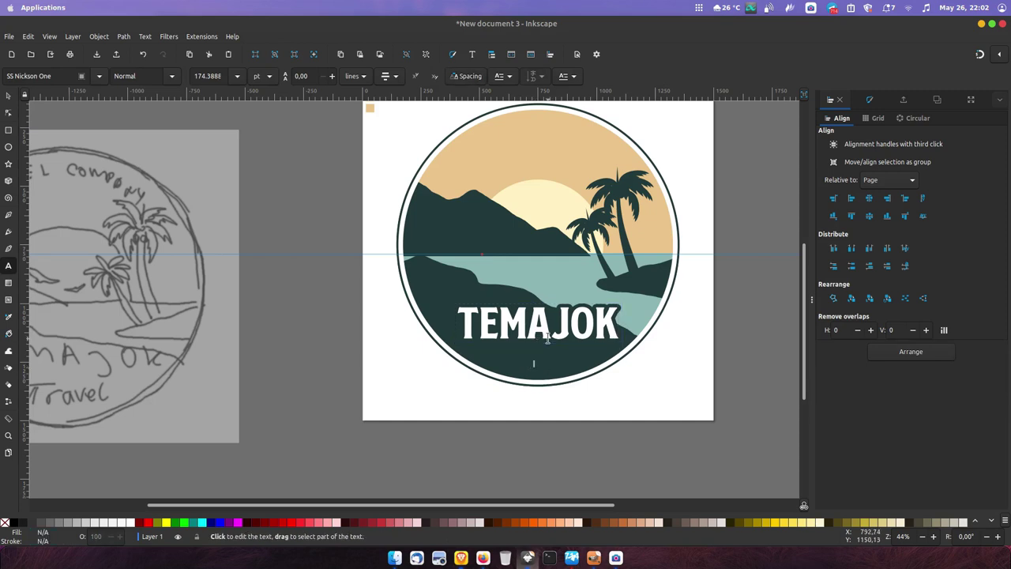
Add an ISLAND label sized beneath TEMAJOK, centred horizontally, and coloured cream like the sun.
left_click(533, 364)
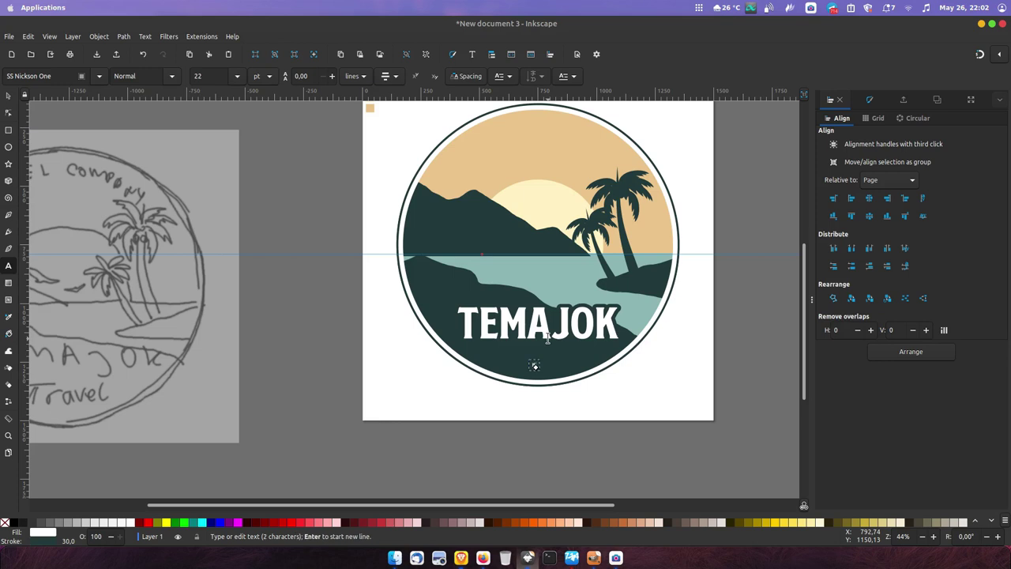
left_click(8, 95)
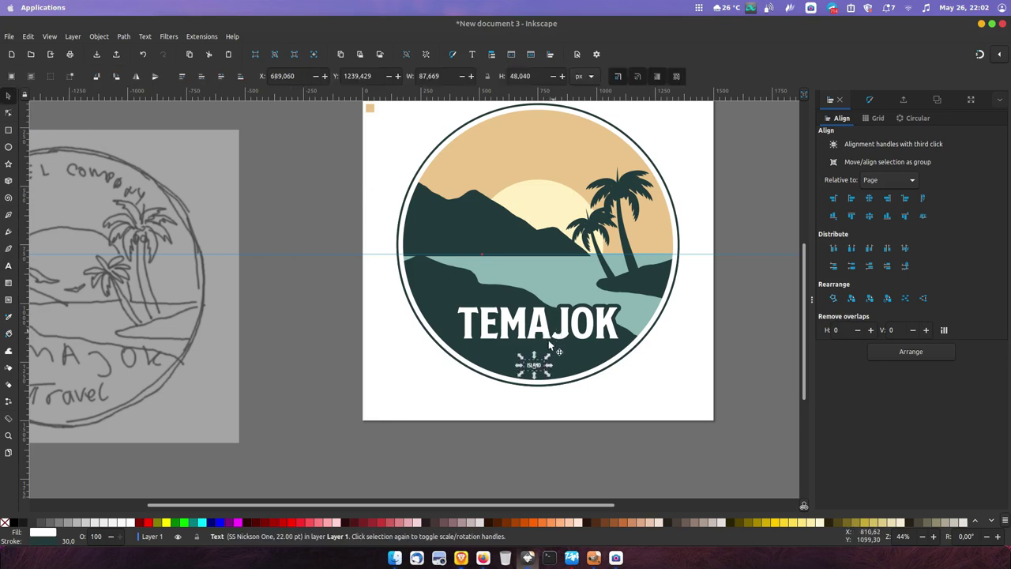
left_click_drag(545, 360, 608, 341)
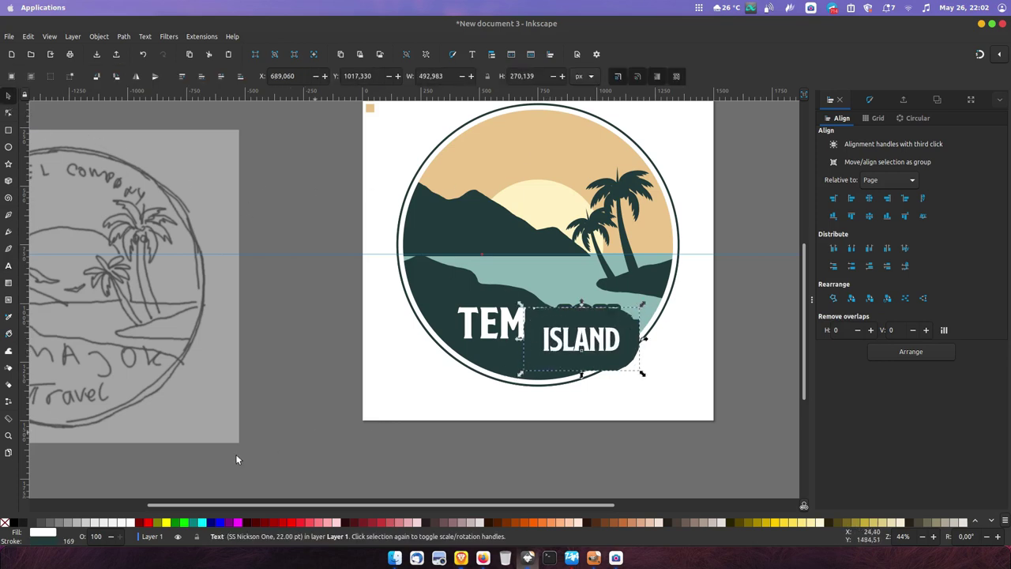
mouse_move(642, 372)
left_mouse_down()
mouse_move(608, 352)
mouse_move(545, 360)
mouse_move(588, 352)
mouse_move(574, 365)
left_mouse_up()
left_click(869, 199)
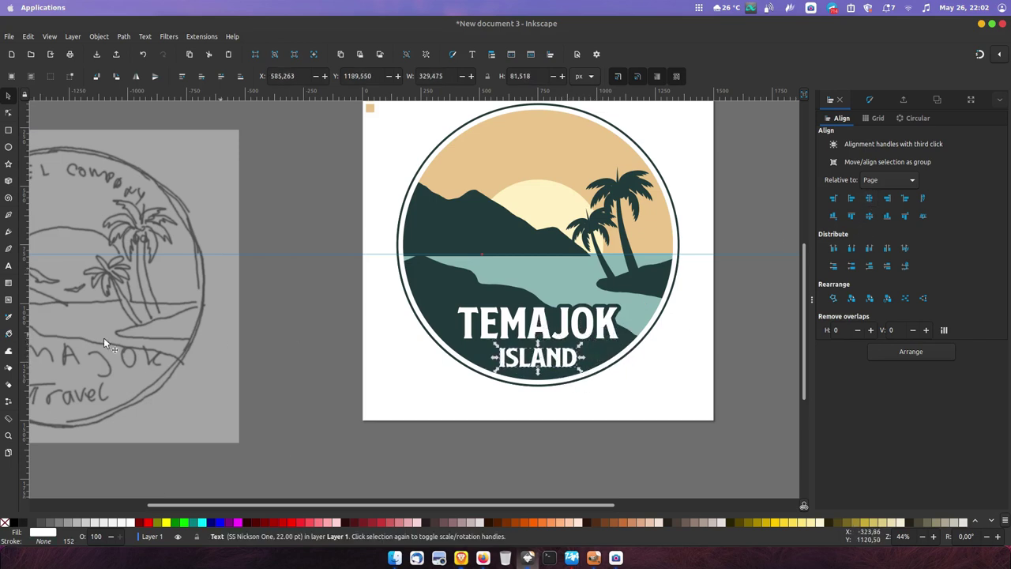
left_click(9, 316)
left_click(525, 199)
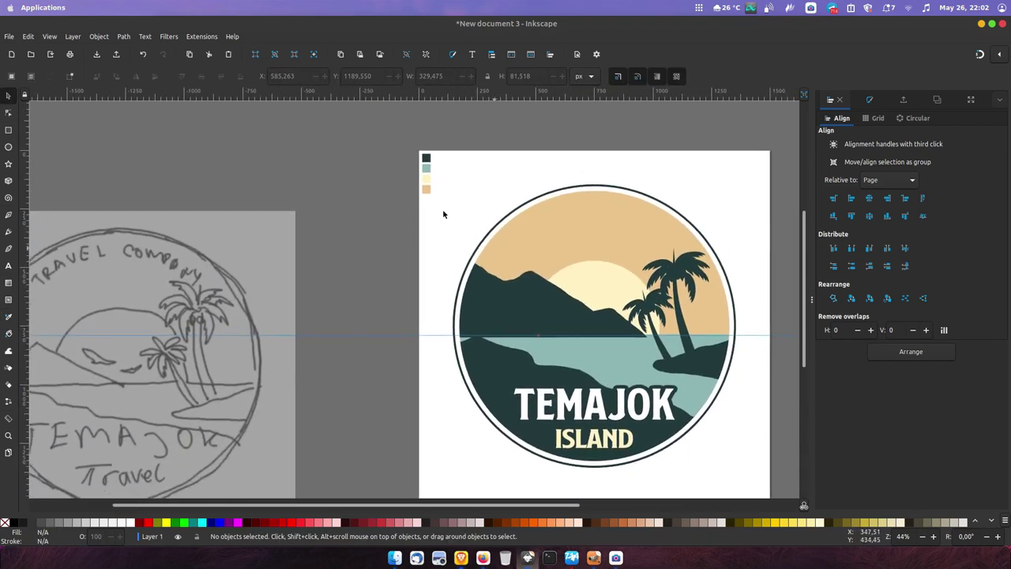
Draw cream snow highlights on the right mountain's peak and lower ridge with the Pencil.
scroll(443, 213, "down", 2)
scroll(444, 214, "right", 2)
left_click(9, 232)
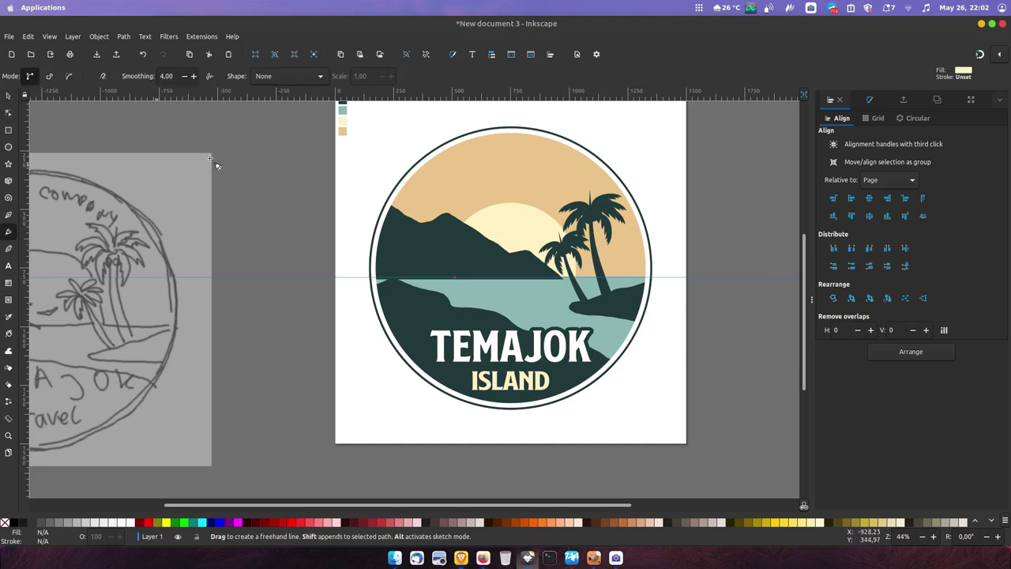
scroll(449, 203, "up", 2, "ctrl")
left_click_drag(444, 220, 440, 238)
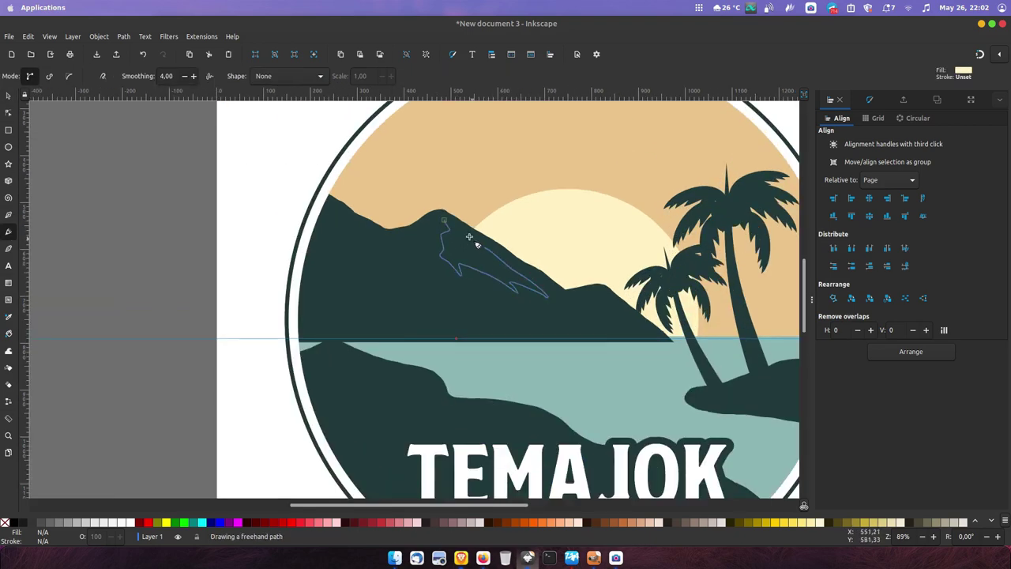
left_click_drag(448, 223, 445, 222)
left_click(624, 308)
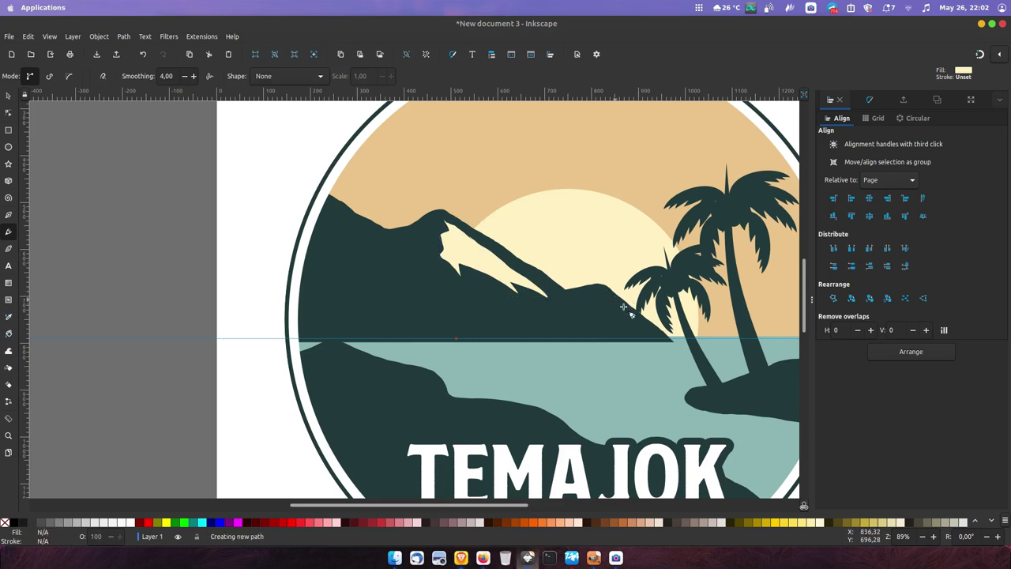
left_click_drag(606, 295, 600, 292)
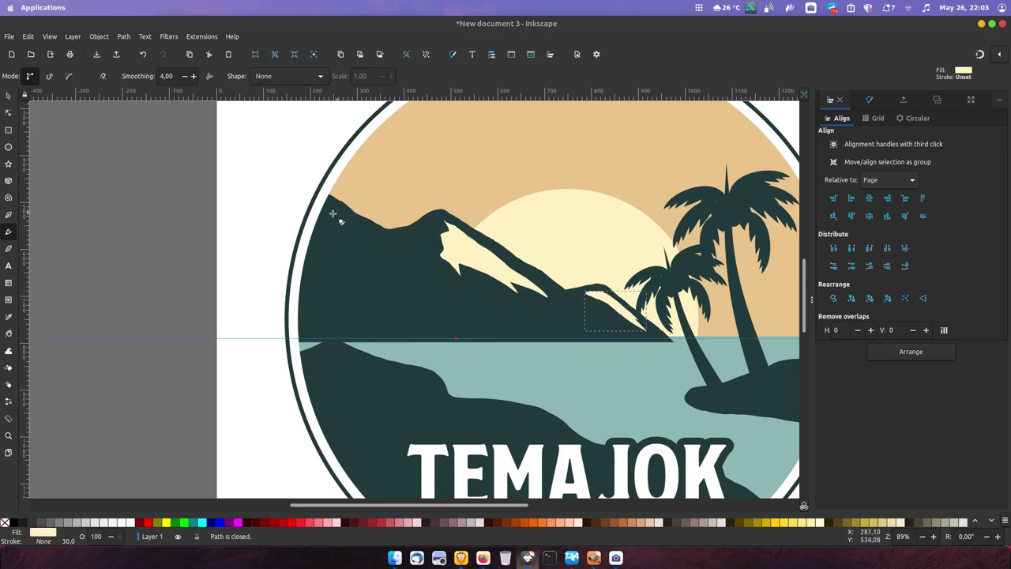
Draw a closed cream highlight along the left mountain's peak, then return to the Selector.
left_click_drag(339, 210, 389, 256)
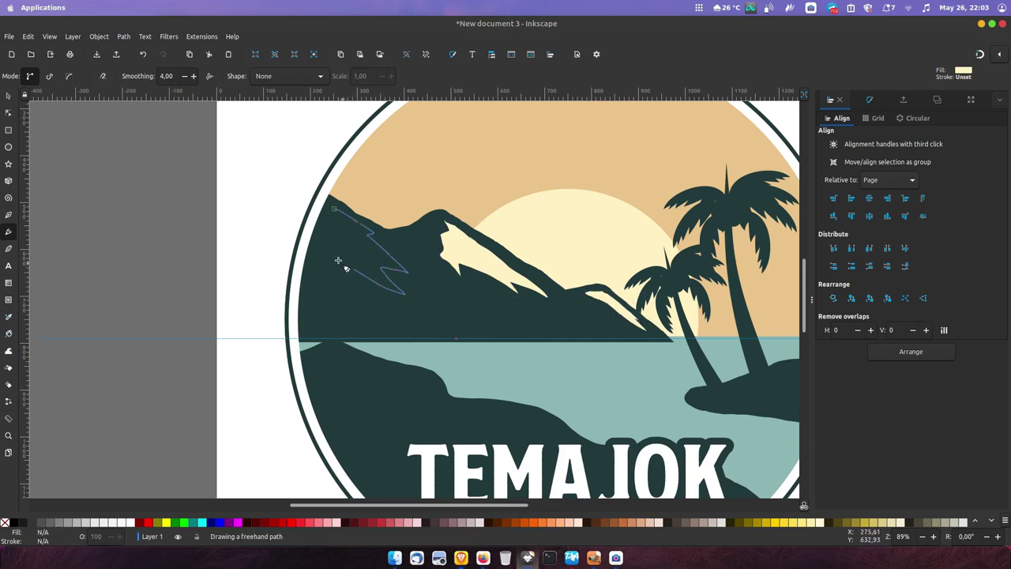
left_click_drag(338, 209, 337, 209)
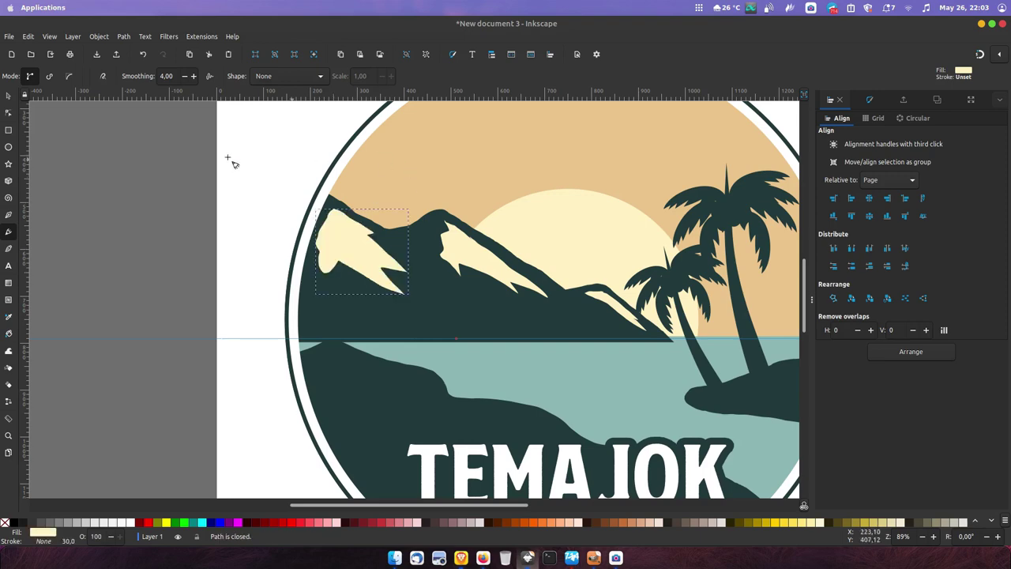
left_click(8, 95)
left_click(139, 160)
Trace a seagull outline over the sketch with the Pen tool and move it onto the sun.
scroll(139, 160, "down", 3, "ctrl")
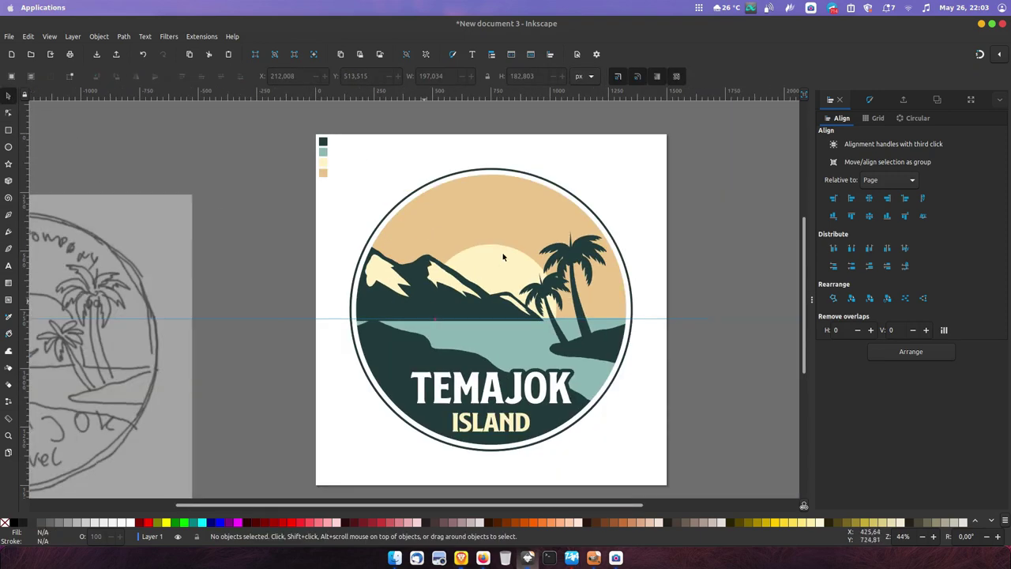
scroll(43, 283, "down", 2, "ctrl")
scroll(42, 284, "up", 2, "ctrl")
left_click(8, 215)
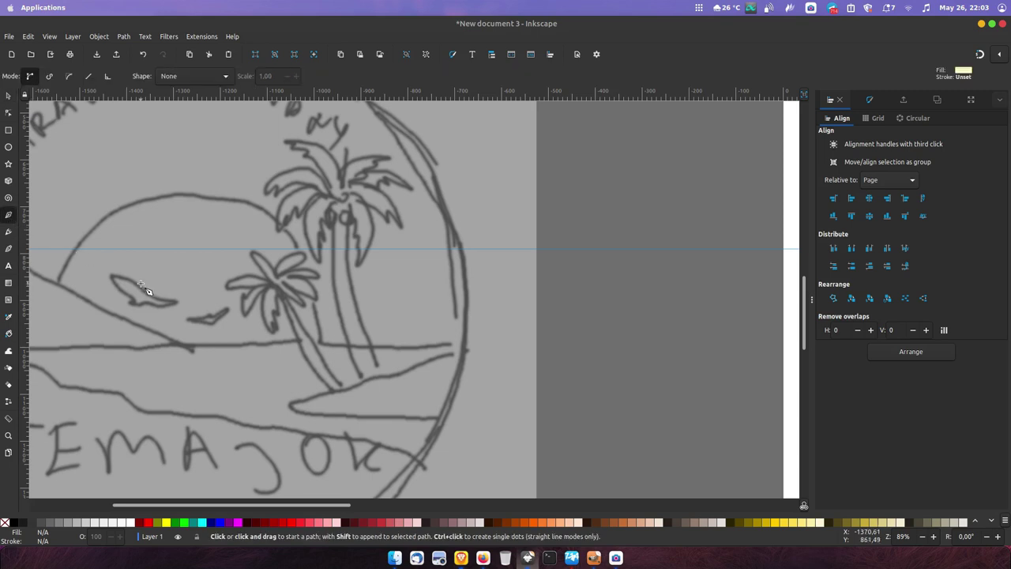
scroll(105, 282, "up", 2, "ctrl")
left_click(87, 256)
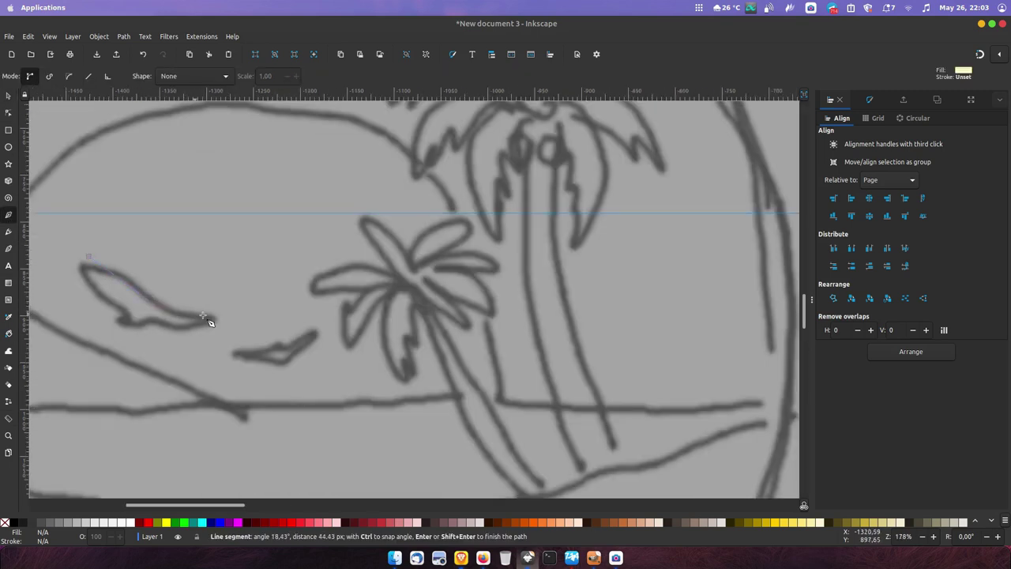
scroll(158, 328, "down", 1)
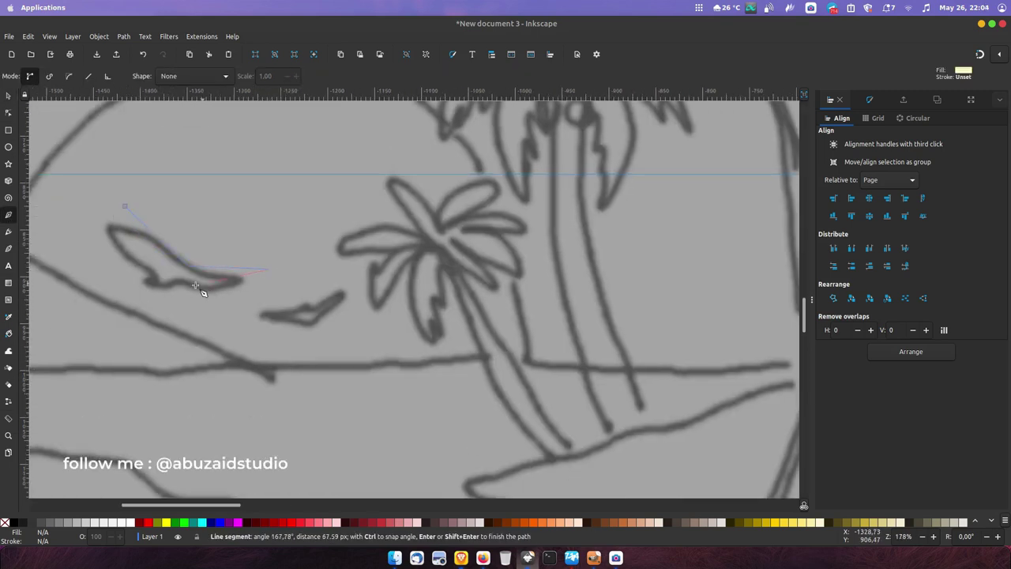
key("Return")
left_click(8, 95)
key("minus")
key("minus")
key("minus")
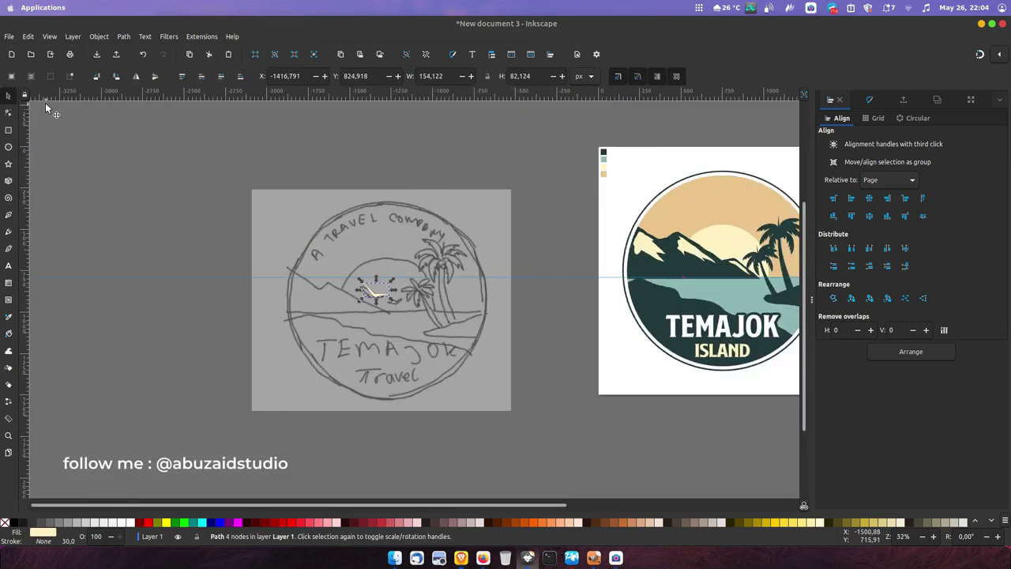
left_click_drag(134, 327, 455, 280)
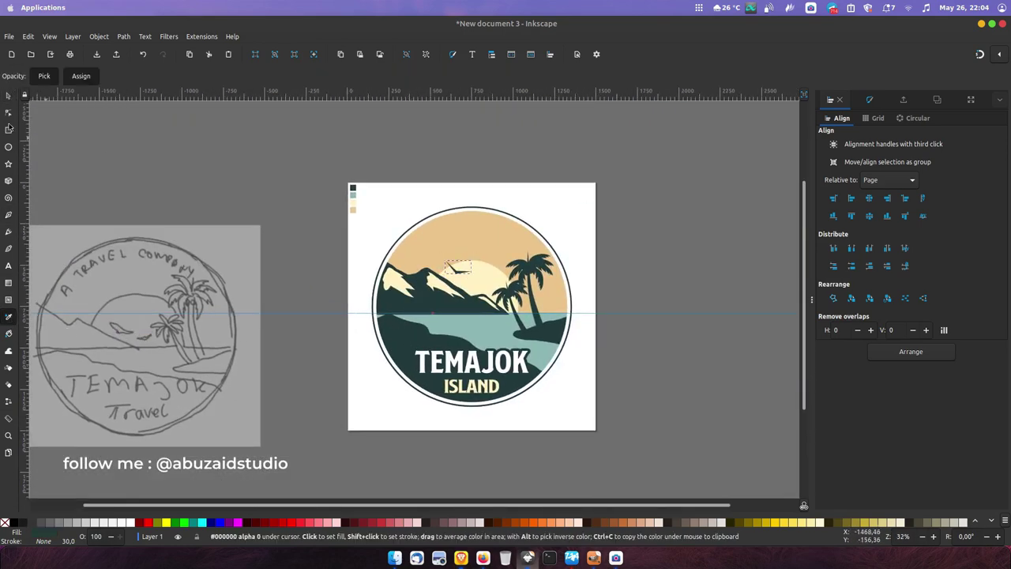
Reshape the bird's left wing, body and right wing by dragging its nodes.
left_click(8, 112)
scroll(448, 267, "up", 4)
left_click(448, 256)
scroll(448, 256, "up", 1)
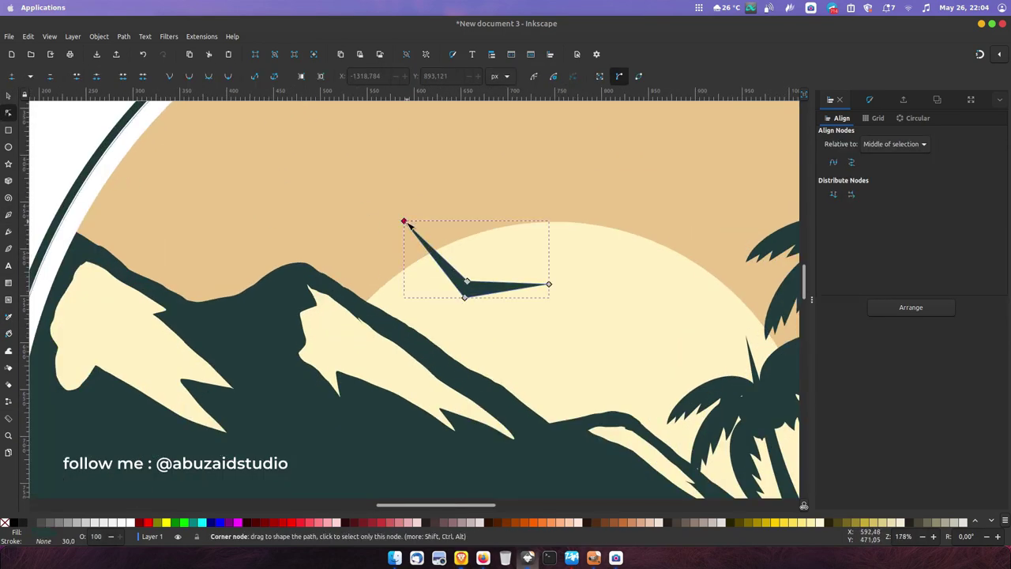
left_click_drag(436, 251, 447, 238)
scroll(464, 297, "up", 1)
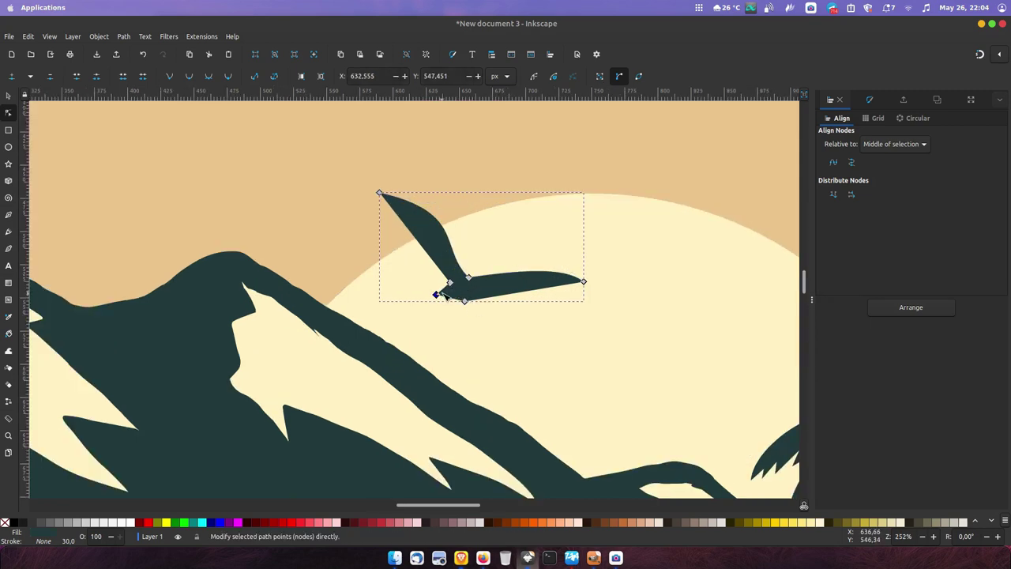
scroll(442, 294, "up", 1)
left_click_drag(443, 293, 441, 286)
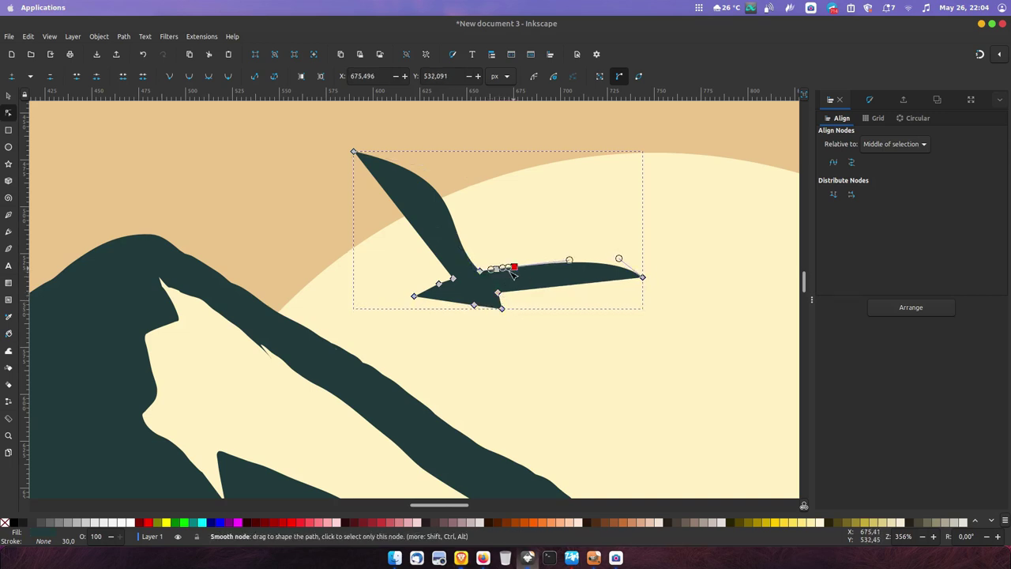
left_click_drag(511, 281, 511, 282)
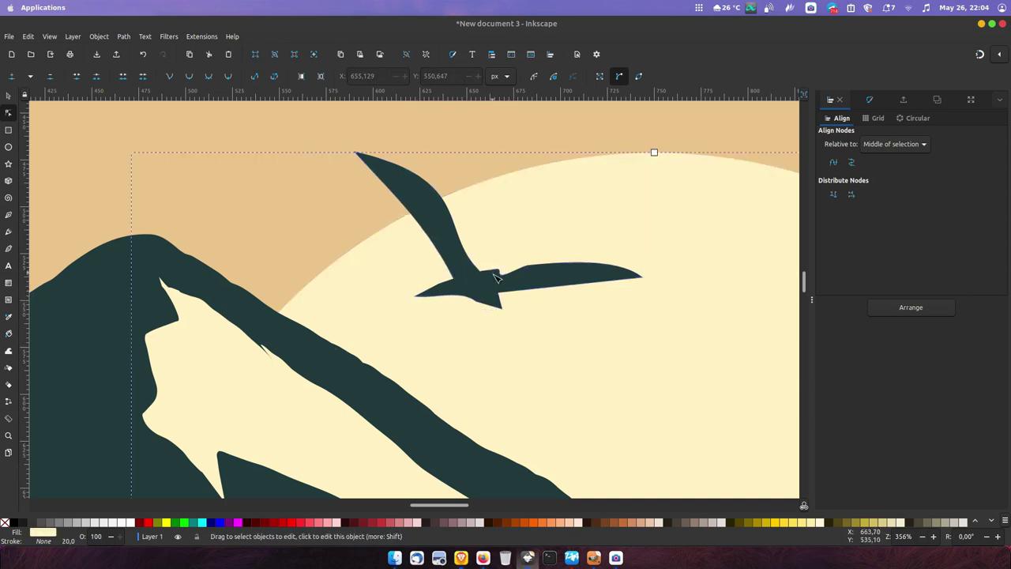
Adjust the node under the bird's belly and deselect the nodes.
scroll(497, 268, "up", 1)
left_click(515, 255)
left_click(501, 318)
scroll(510, 322, "up", 1)
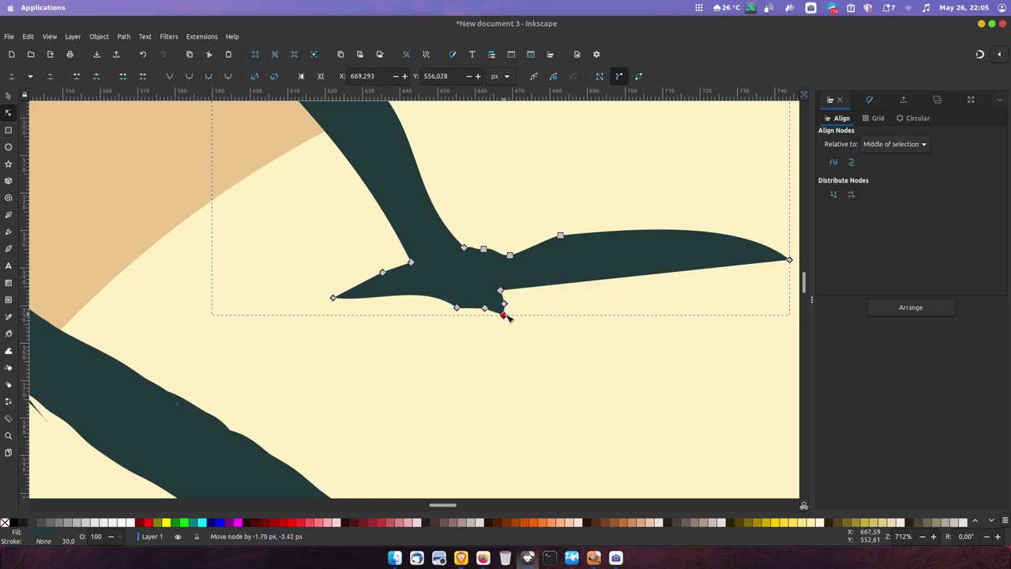
left_click(445, 334)
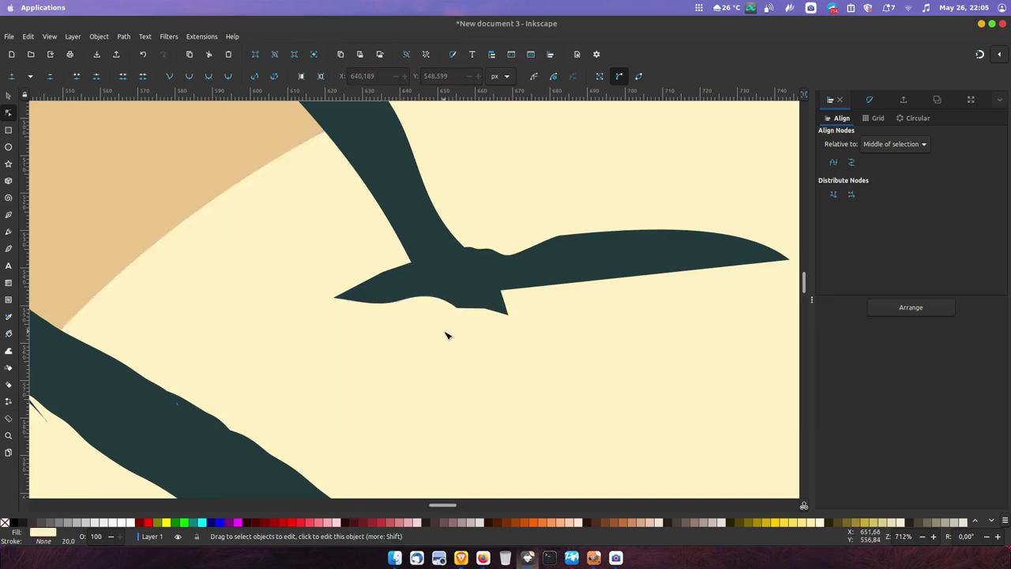
scroll(445, 334, "down", 8)
Duplicate the bird, move the copy down-right and shrink it.
left_click(8, 96)
scroll(439, 308, "up", 1)
left_click(433, 313)
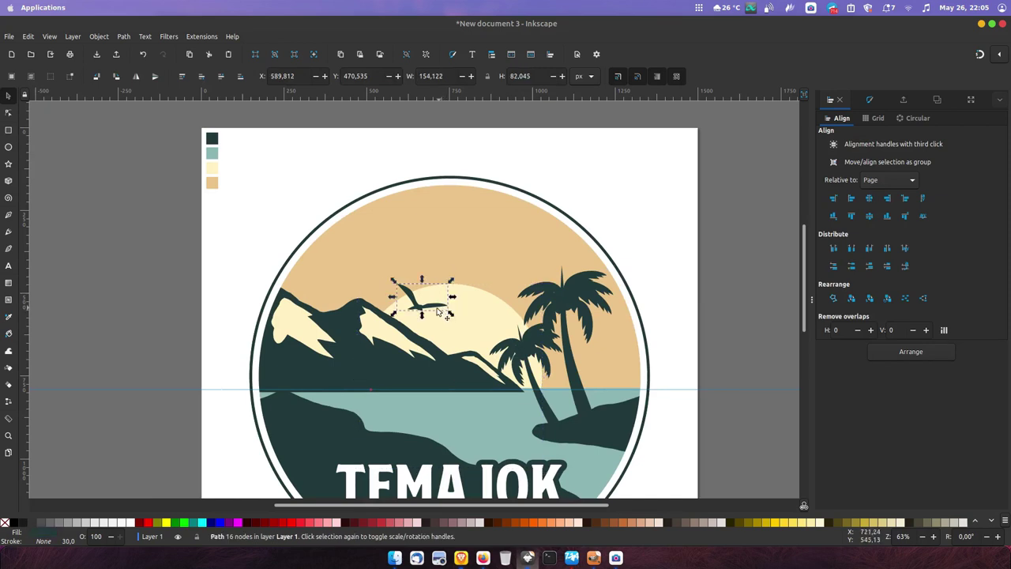
key("ctrl+d")
left_click_drag(434, 313, 486, 334)
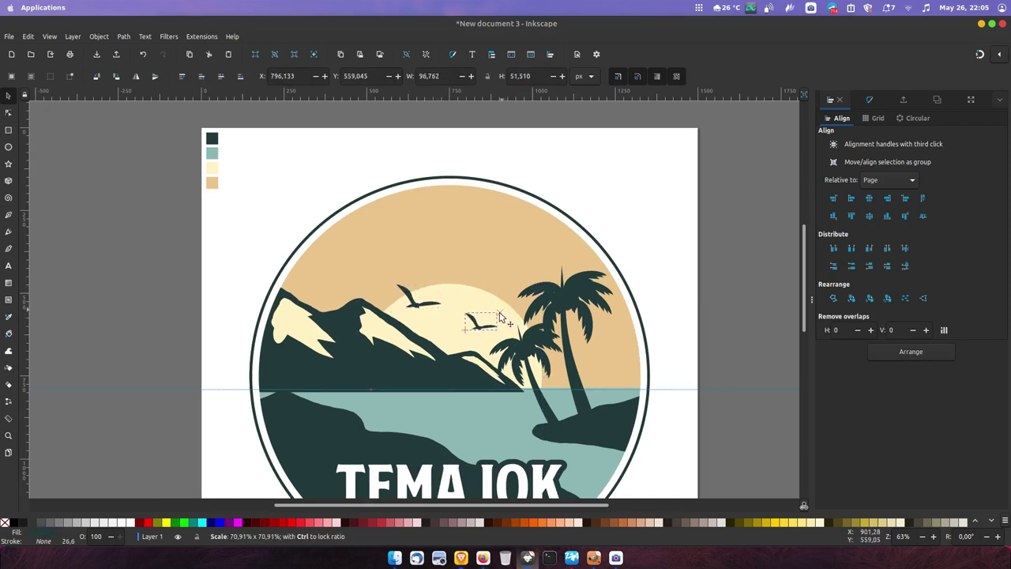
left_click(478, 320)
left_click(474, 270)
Draw several freehand cloud shapes across the sky above the mountains and palms.
left_click(8, 231)
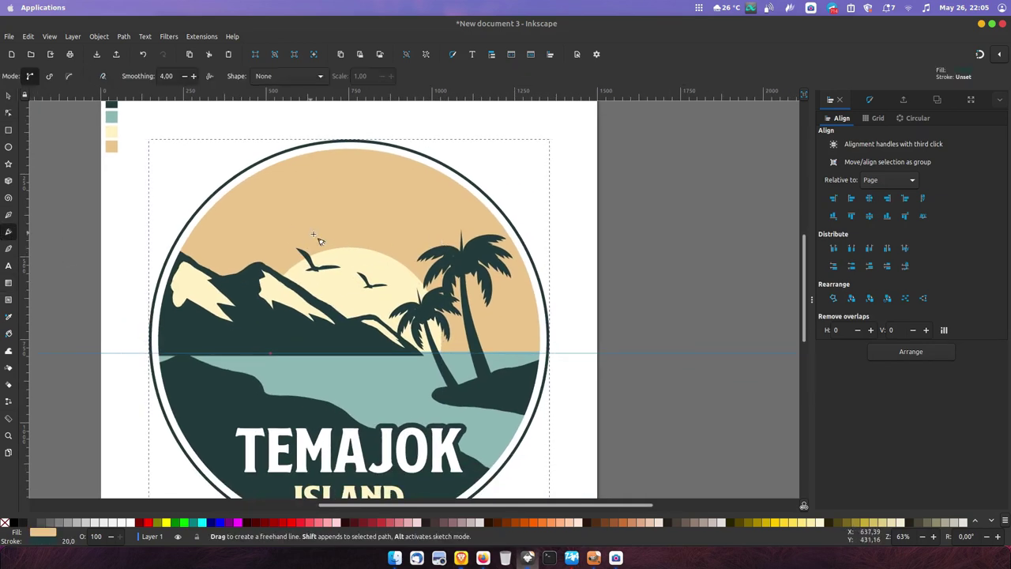
left_click_drag(638, 213, 440, 261)
left_click_drag(555, 269, 638, 214)
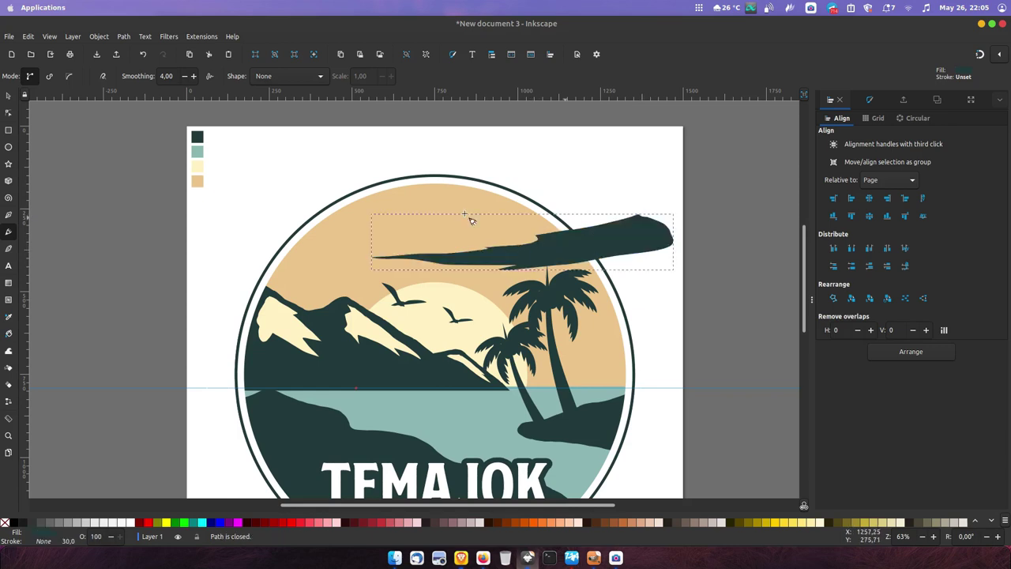
left_click_drag(431, 237, 275, 198)
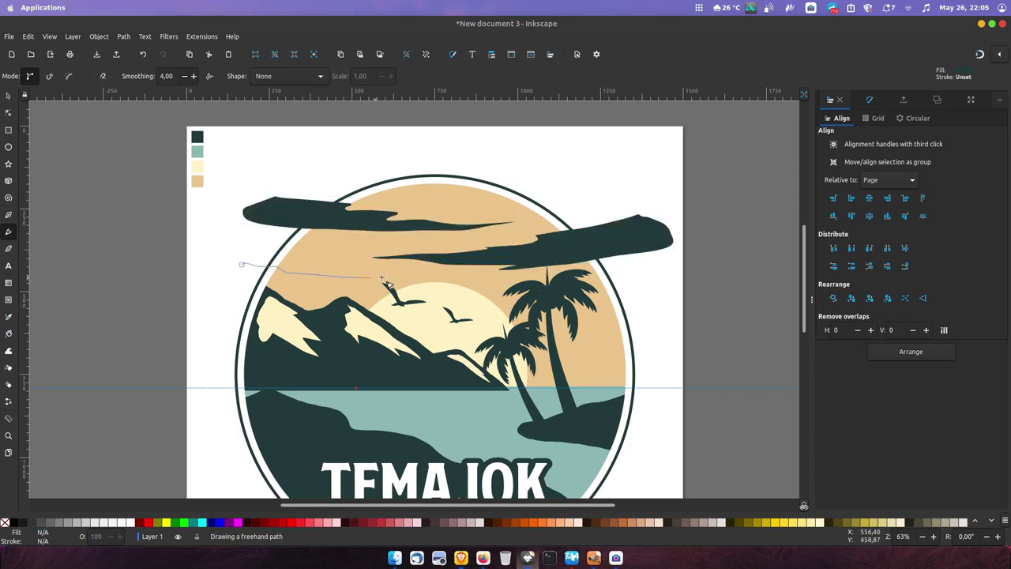
left_click_drag(295, 271, 241, 264)
left_click_drag(634, 282, 556, 302)
left_click_drag(638, 298, 633, 284)
Union the clouds into one path and fill it with the cream colour.
left_click(8, 95)
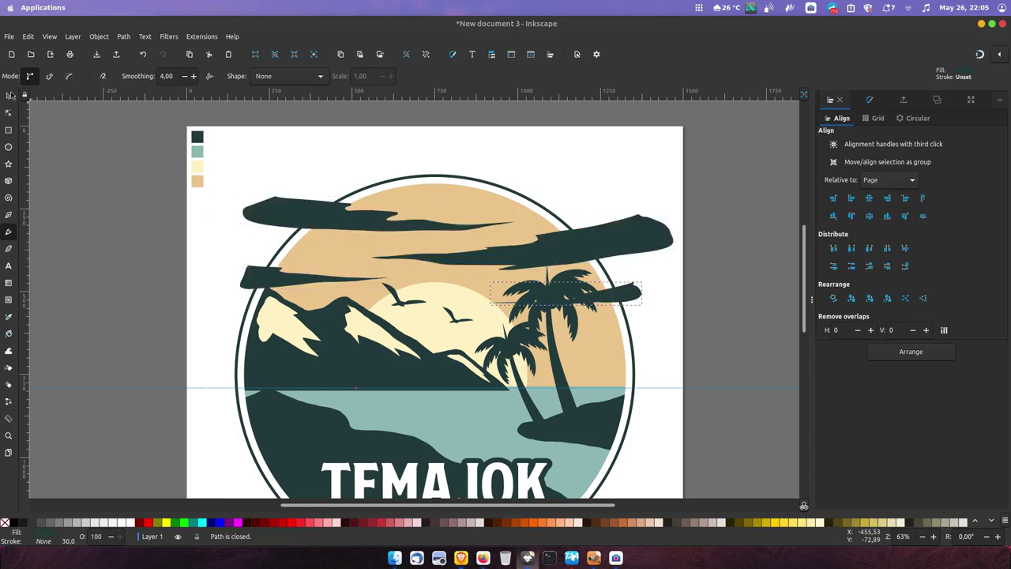
left_click(553, 237, "shift")
left_click(308, 212, "shift")
left_click(123, 36)
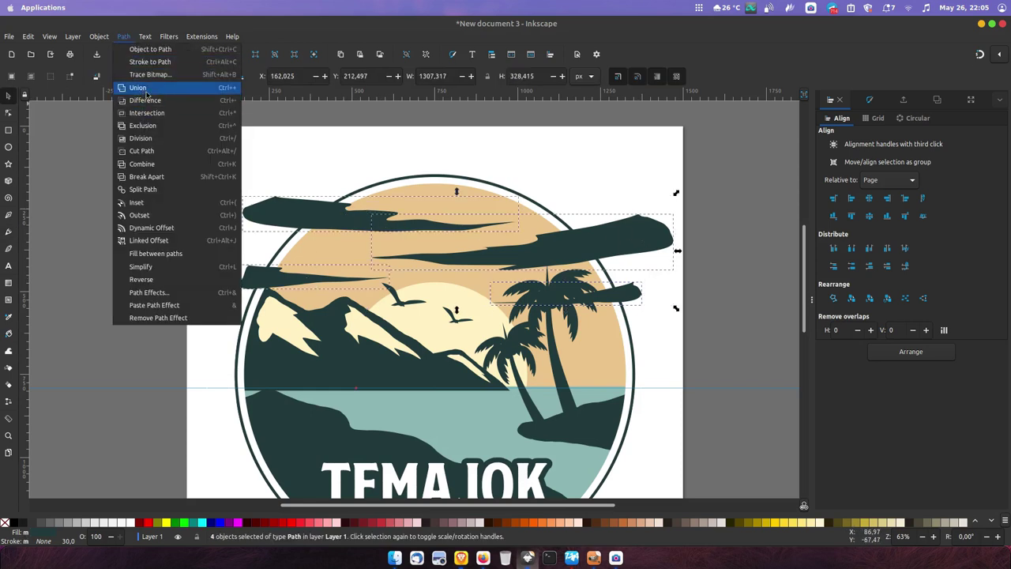
left_click(135, 91)
left_click(8, 316)
left_click(196, 166)
left_click(9, 95)
Intersect the clouds with the background circle to trim them to the badge edge.
left_click(437, 192)
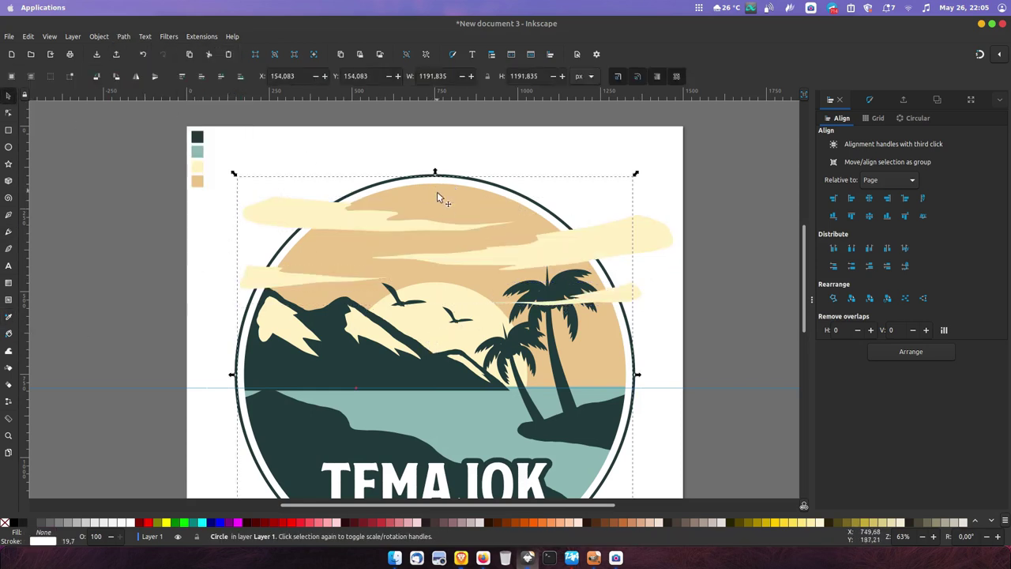
left_click(368, 212, "shift")
left_click(123, 36)
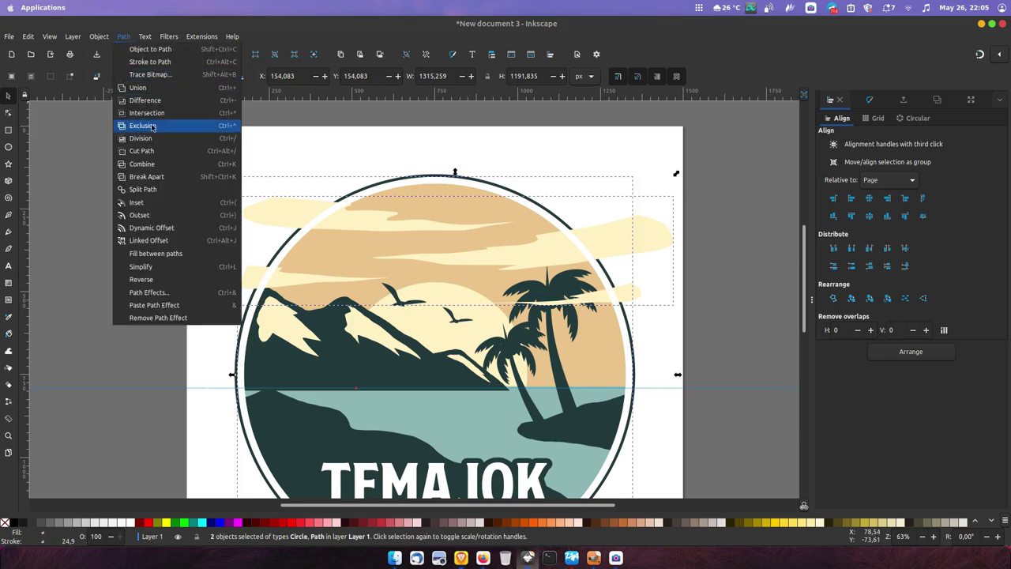
left_click(158, 139)
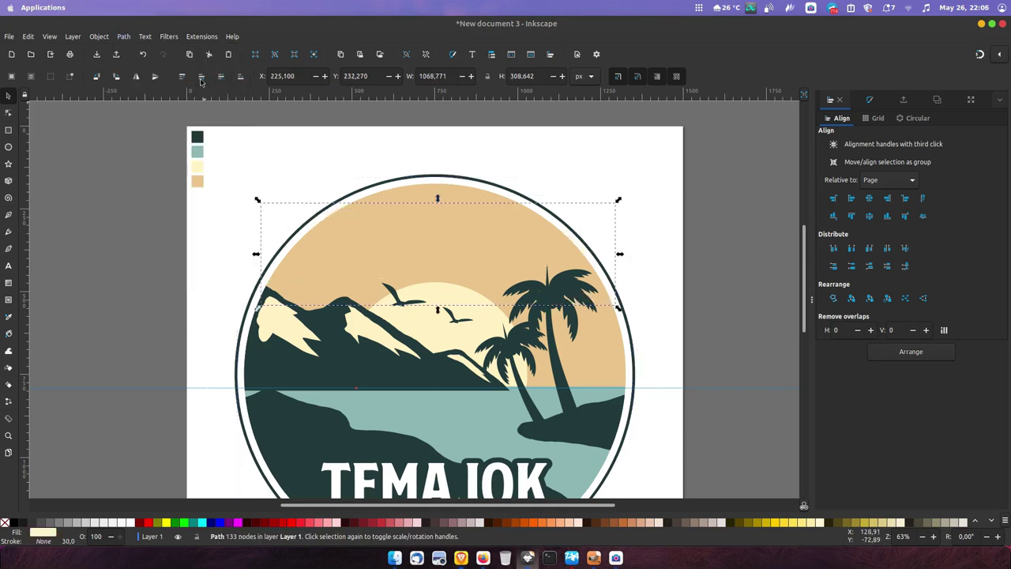
left_click(156, 251)
Set the outer circle ring's stroke width to 13 px in Fill and Stroke.
scroll(329, 211, "down", 1)
left_click(501, 169)
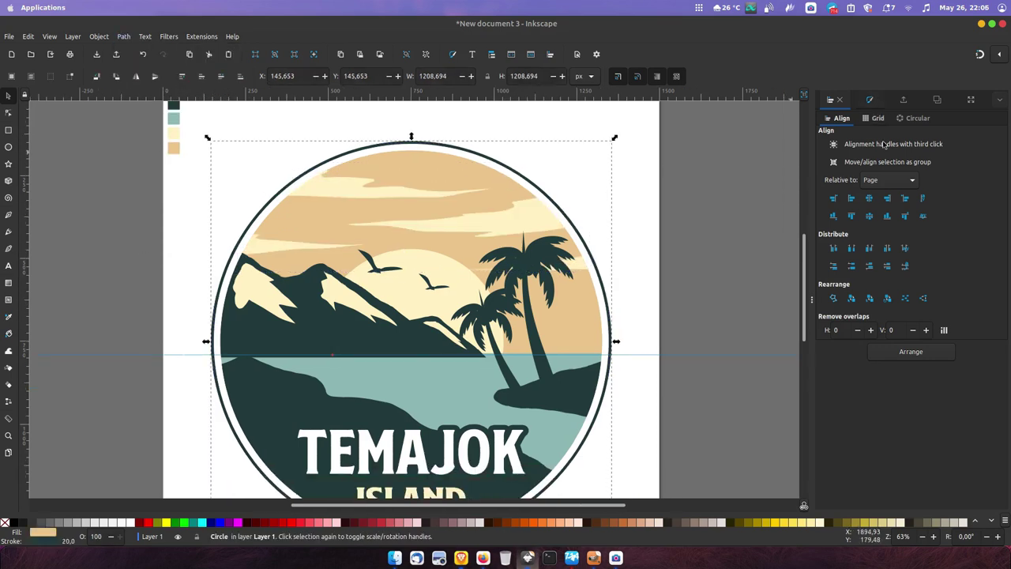
key("ctrl+shift+f")
key("Return")
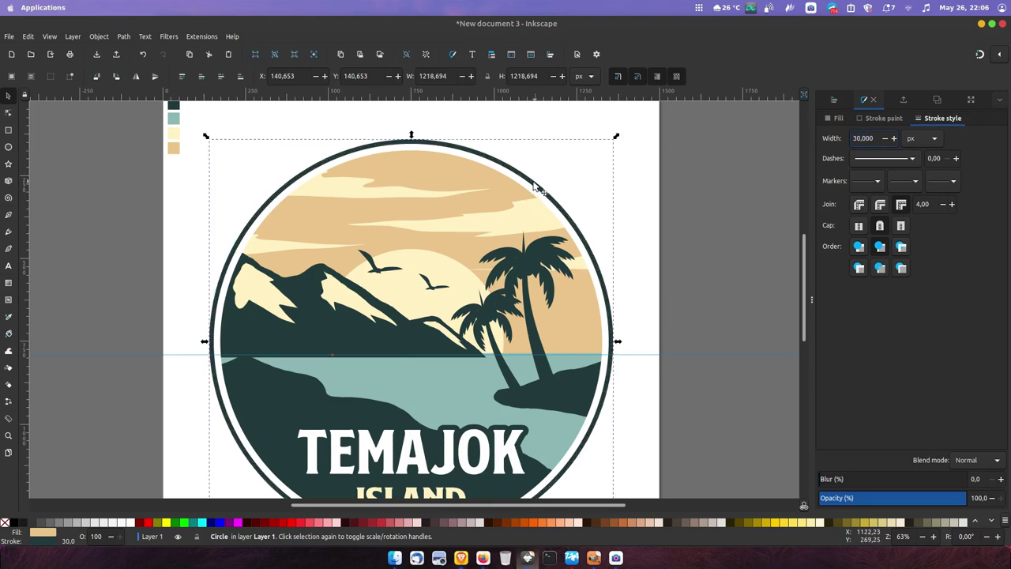
type("13,000")
key("Return")
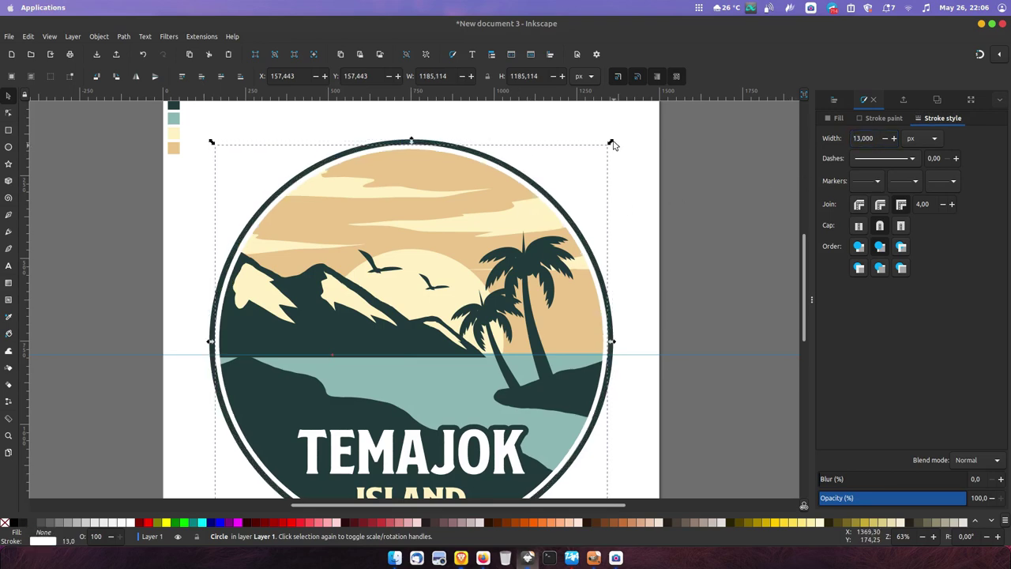
scroll(612, 146, "up", 1)
left_click(743, 140)
Switch to the Pen (Bezier) tool to begin the sea highlight streaks.
scroll(751, 142, "down", 4)
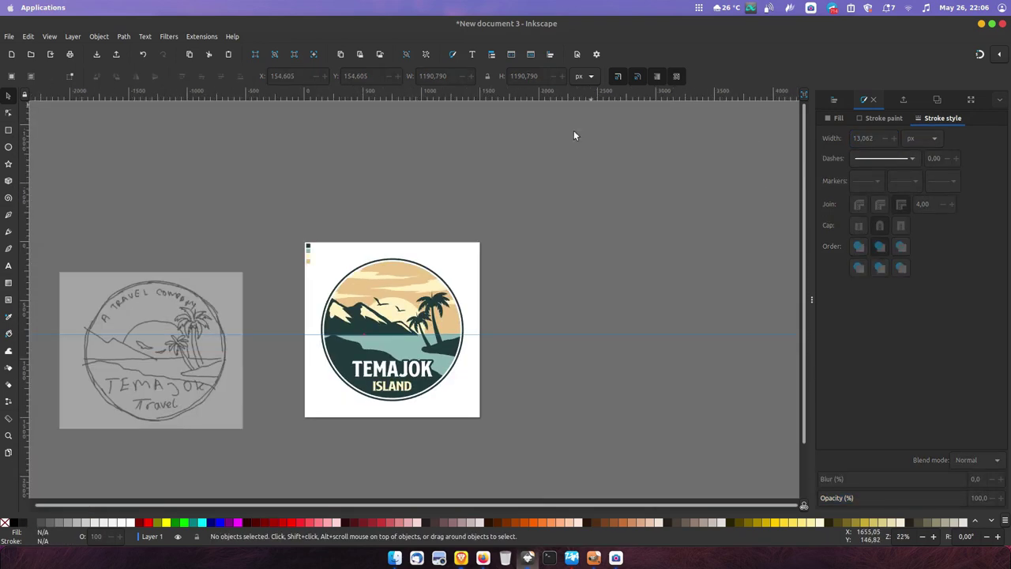
scroll(394, 371, "up", 1)
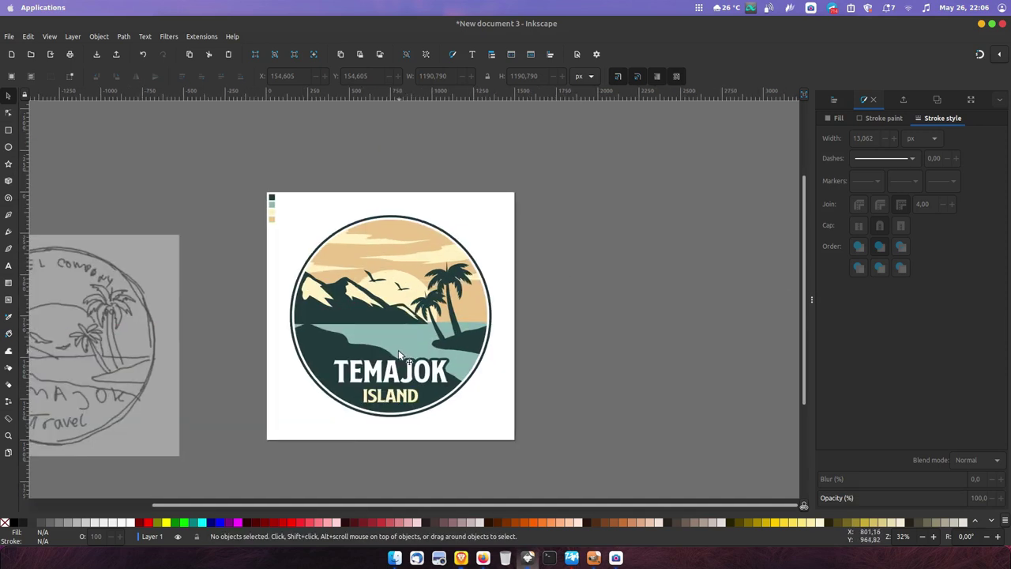
scroll(394, 371, "up", 1)
key("b")
left_click(193, 76)
Draw the first horizontal streak across the sea and fill it pale cream.
left_click(170, 120)
scroll(362, 301, "up", 1)
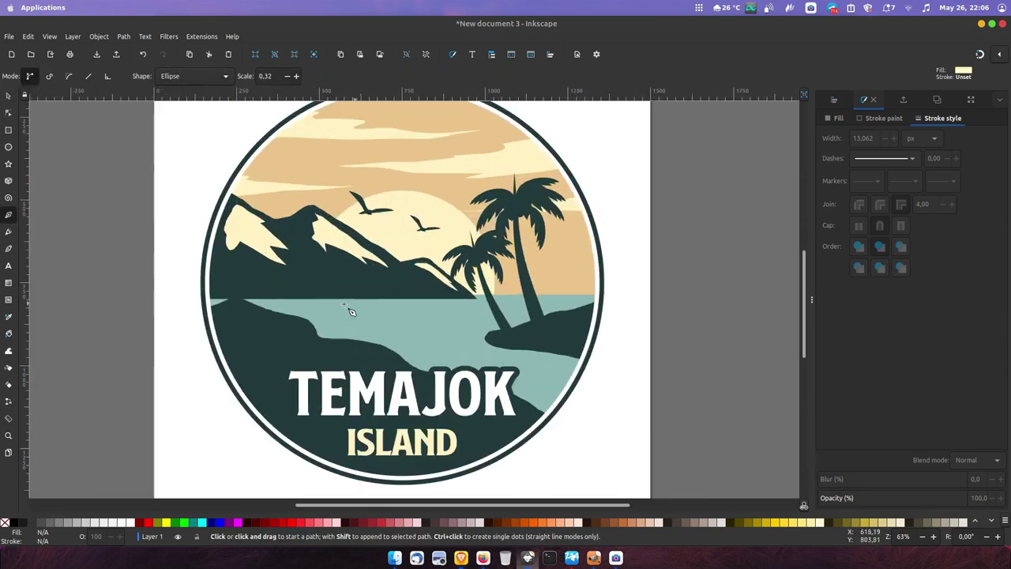
left_click(296, 304)
double_click(477, 304)
key("d")
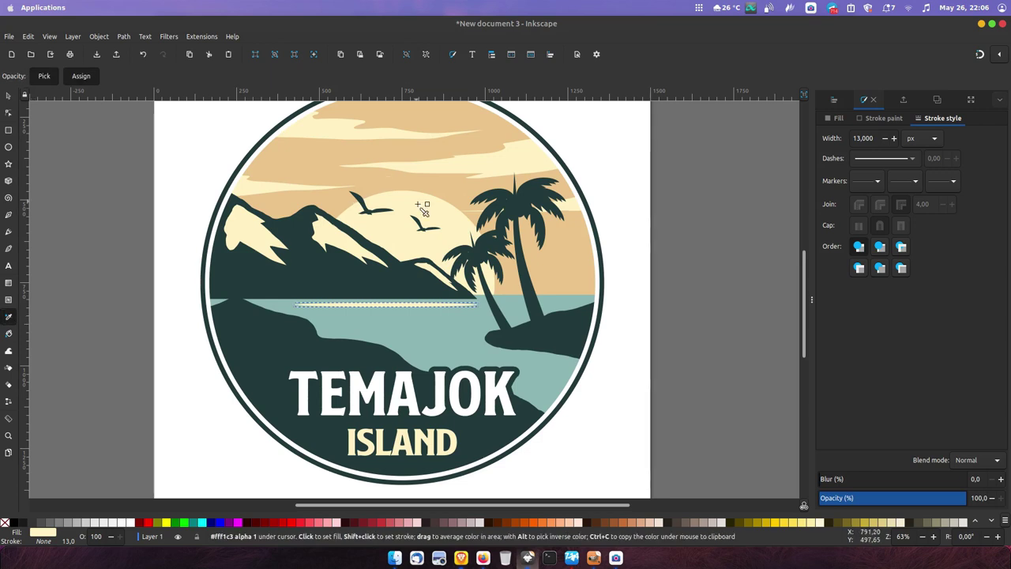
left_click(835, 118)
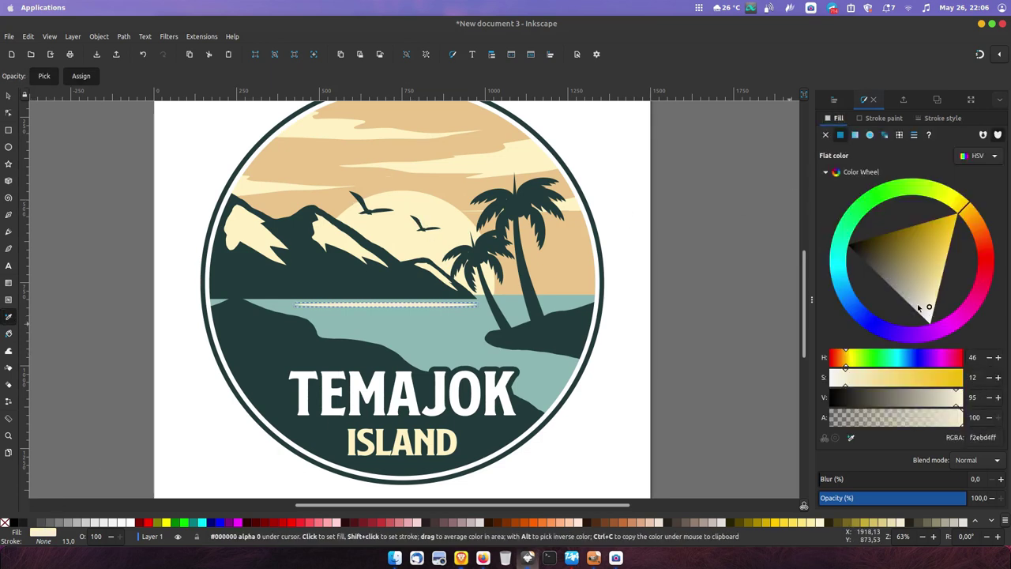
Add three more sea streaks, including a short one beside the palm island.
left_click(8, 215)
left_click(314, 310)
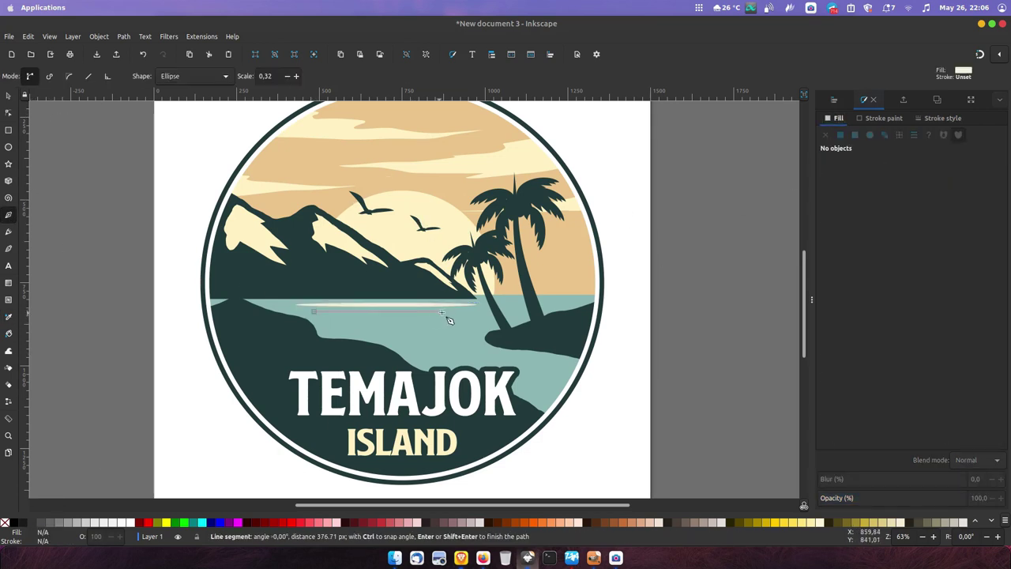
double_click(445, 310)
left_click(328, 325)
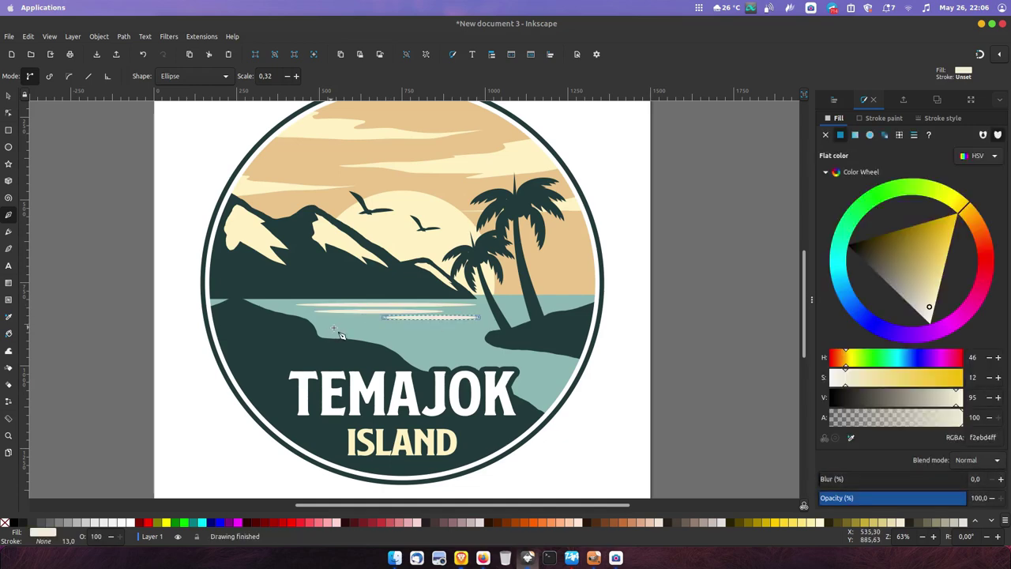
double_click(461, 324)
left_click(500, 301)
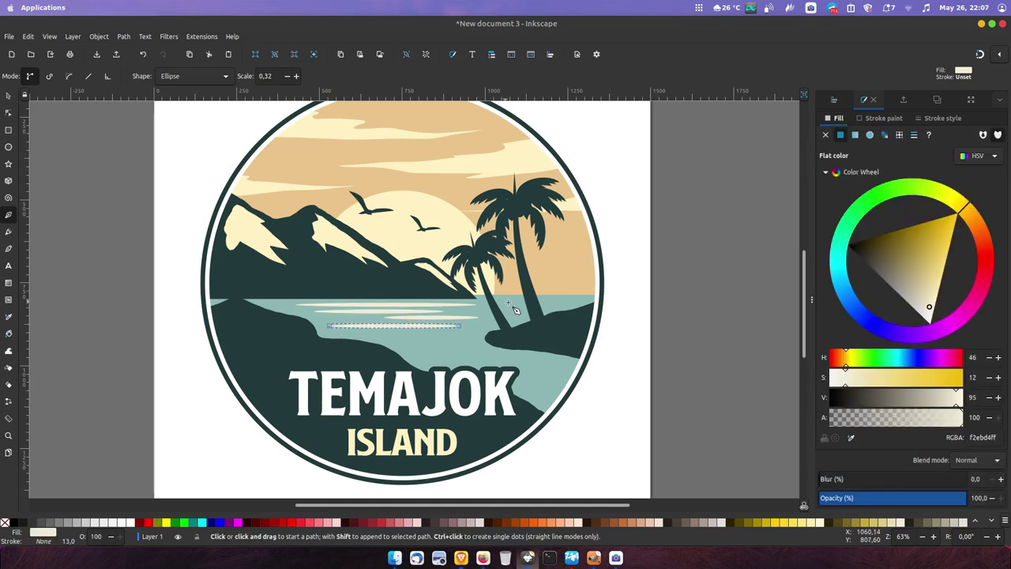
double_click(576, 300)
Deselect the streaks and rubber-band select the lower badge objects.
key("s")
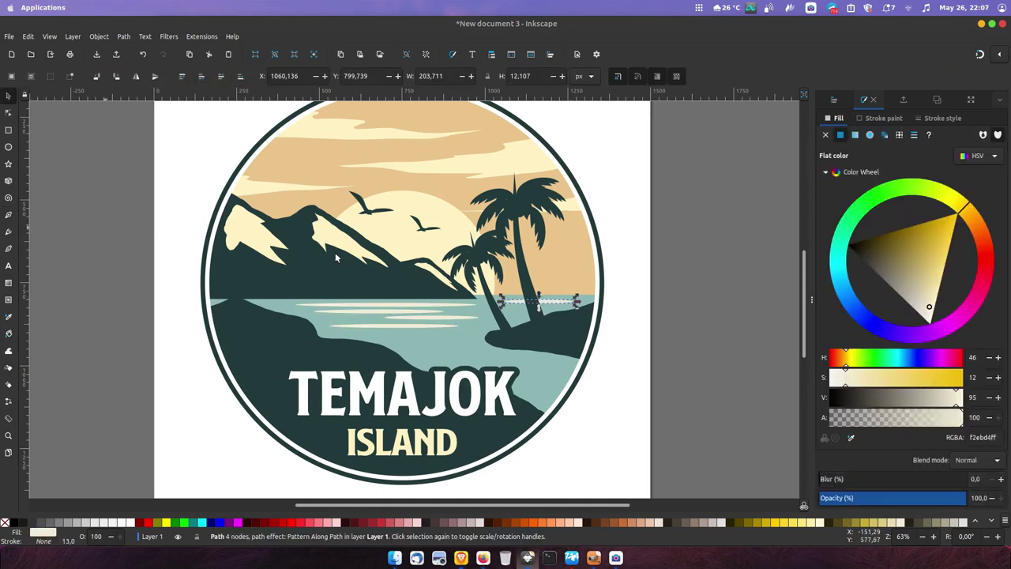
key("Escape")
scroll(320, 286, "down", 3)
scroll(335, 162, "up", 2)
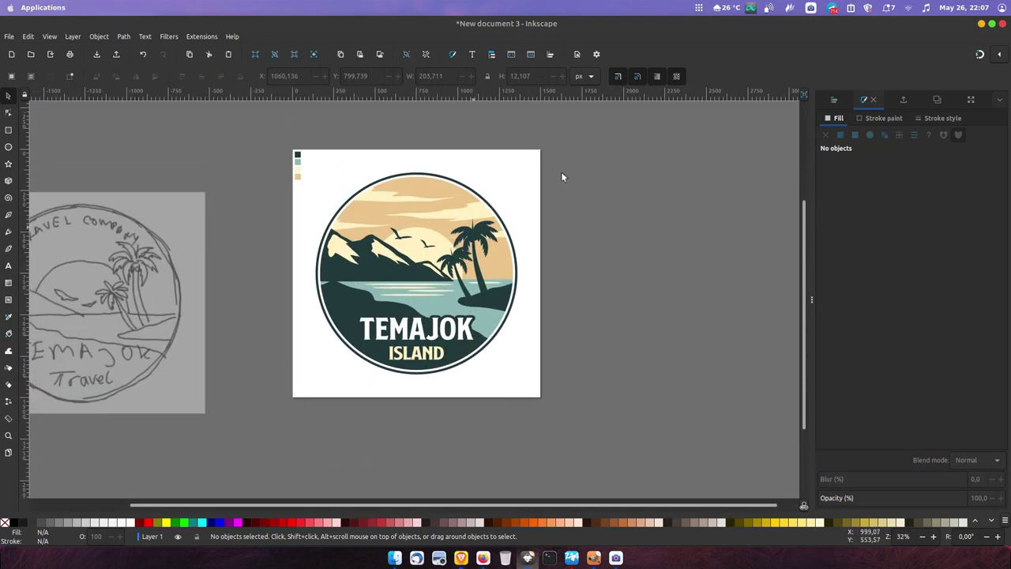
mouse_move(585, 144)
left_mouse_down()
mouse_move(308, 361)
mouse_move(312, 397)
left_mouse_up()
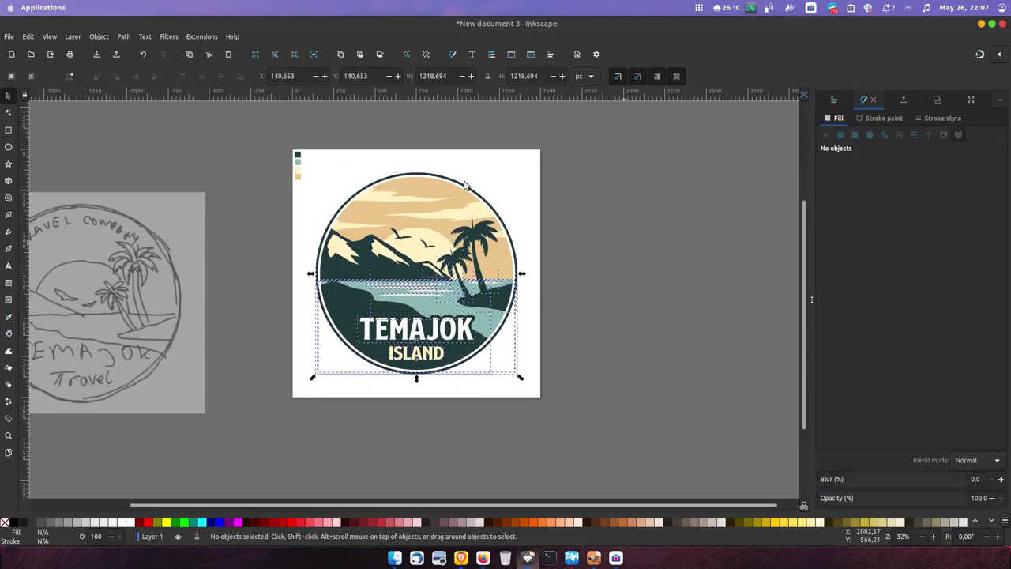
Set the tagline to Montserrat Semi-Bold in dark teal picked from the badge.
scroll(474, 185, "up", 1)
left_click(505, 181)
key("t")
left_click(387, 177)
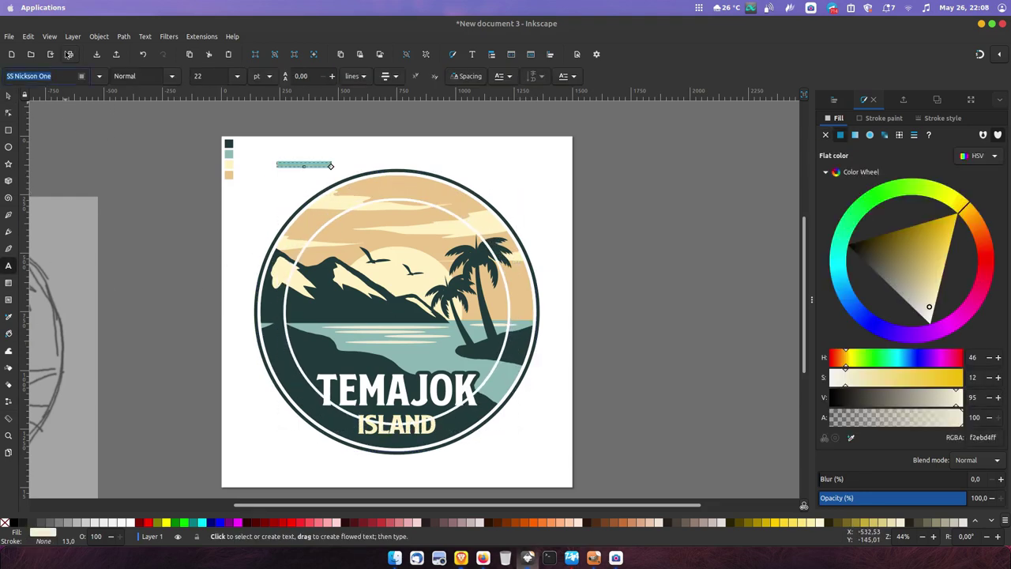
type("Mo")
left_click(14, 290)
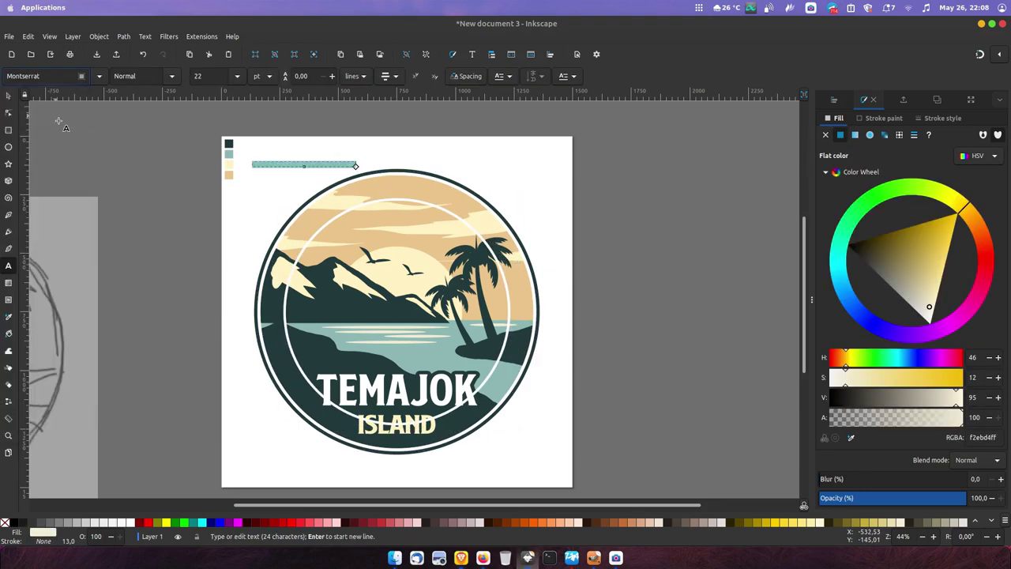
left_click(8, 316)
left_click(314, 313)
left_click(9, 265)
left_click_drag(251, 164, 357, 163)
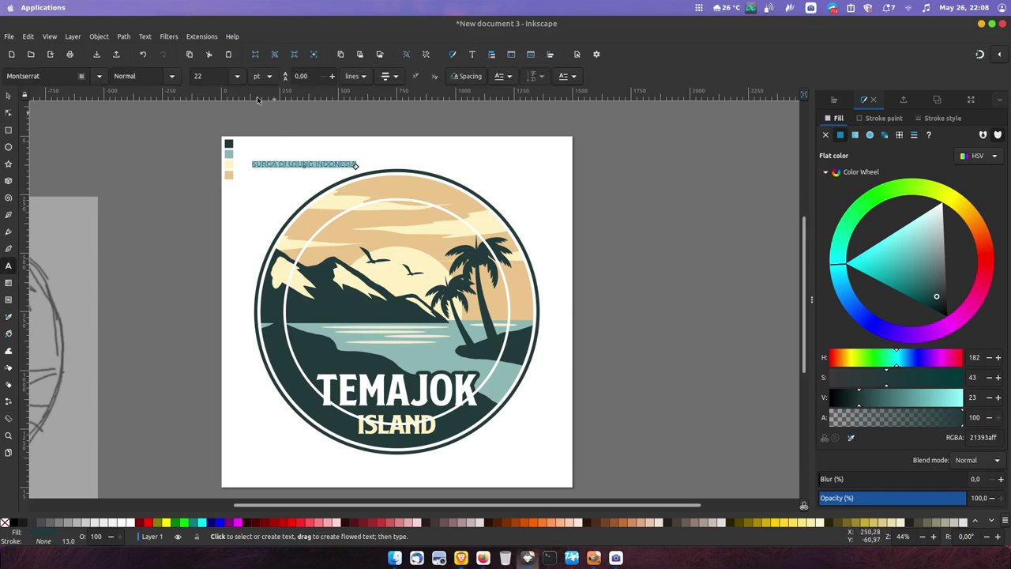
left_click(171, 76)
left_click(166, 227)
Put the tagline on the inner circle path and rotate the circle so it arcs across the top.
left_click(466, 76)
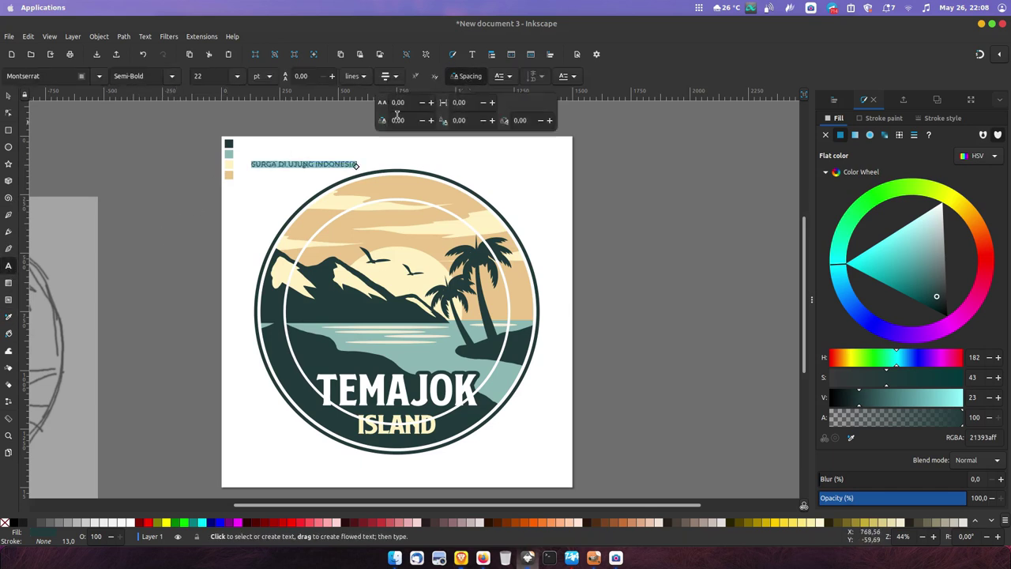
left_click(9, 95)
left_click(399, 201, "shift")
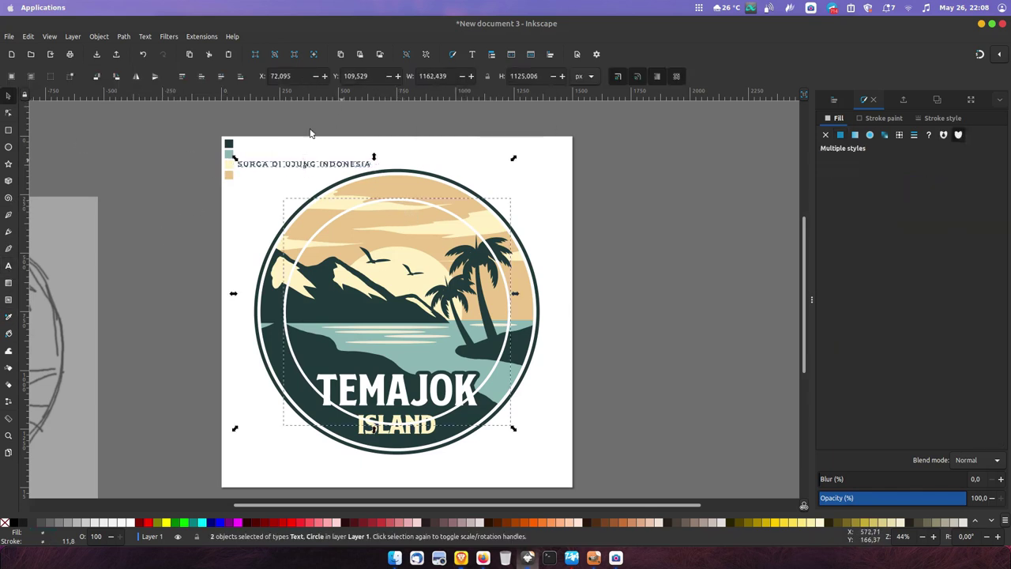
left_click(144, 37)
left_click(170, 81)
left_click(627, 167)
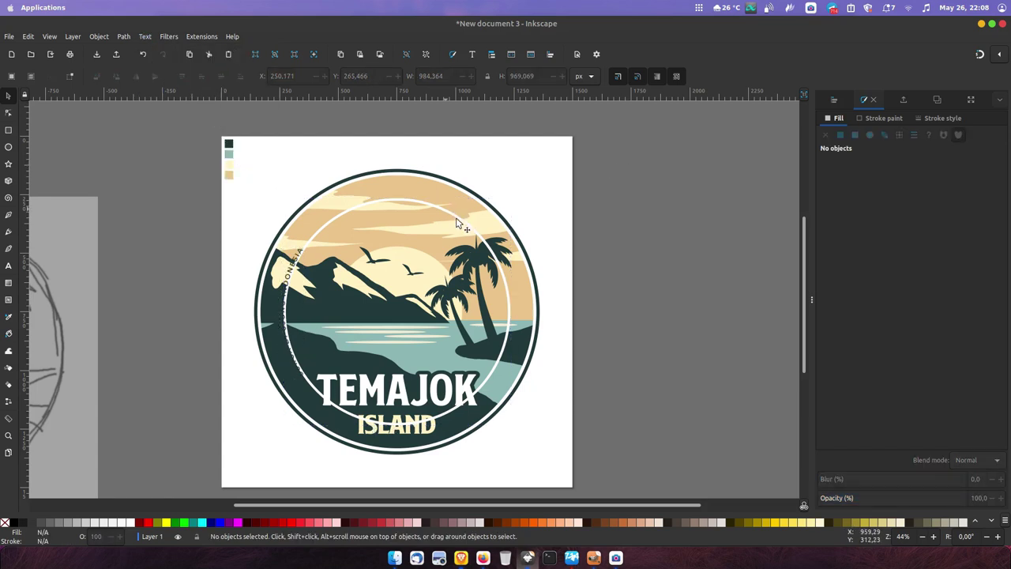
left_click(458, 221)
left_click_drag(514, 195, 531, 434)
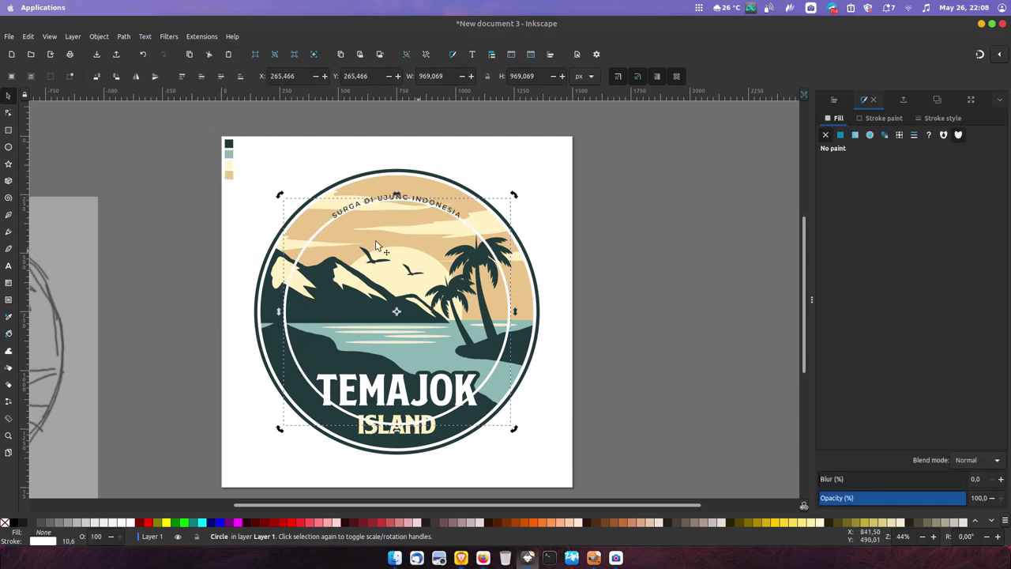
Enlarge the tagline font to 36 and scale up the inner circle.
left_click(9, 266)
type("36")
key("Return")
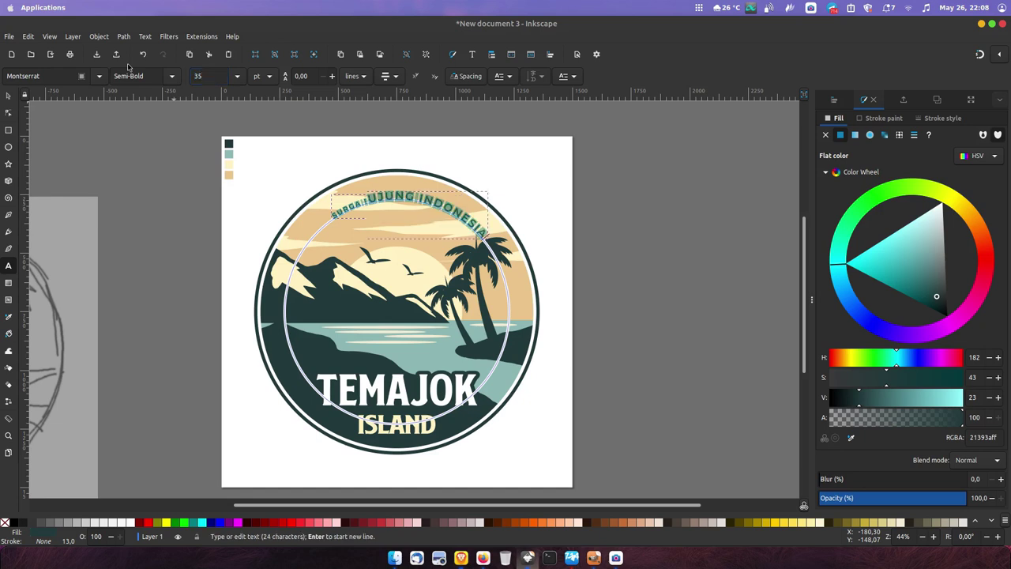
left_click(9, 96)
left_click(512, 299)
left_click_drag(515, 196, 526, 181)
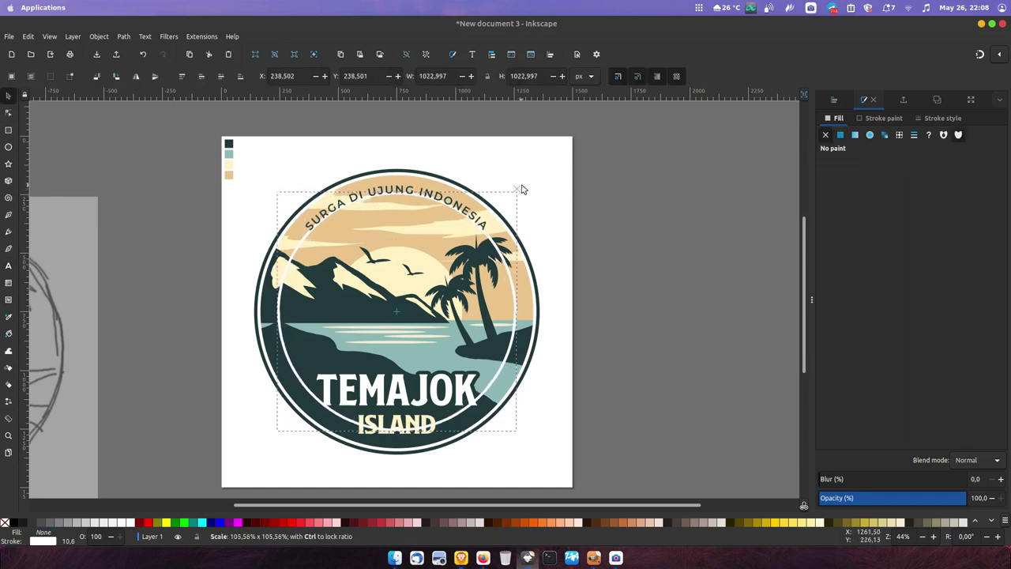
key("Escape")
Undo the circle enlargement, shrink the inner circle slightly, then select the whole badge.
key("ctrl+z")
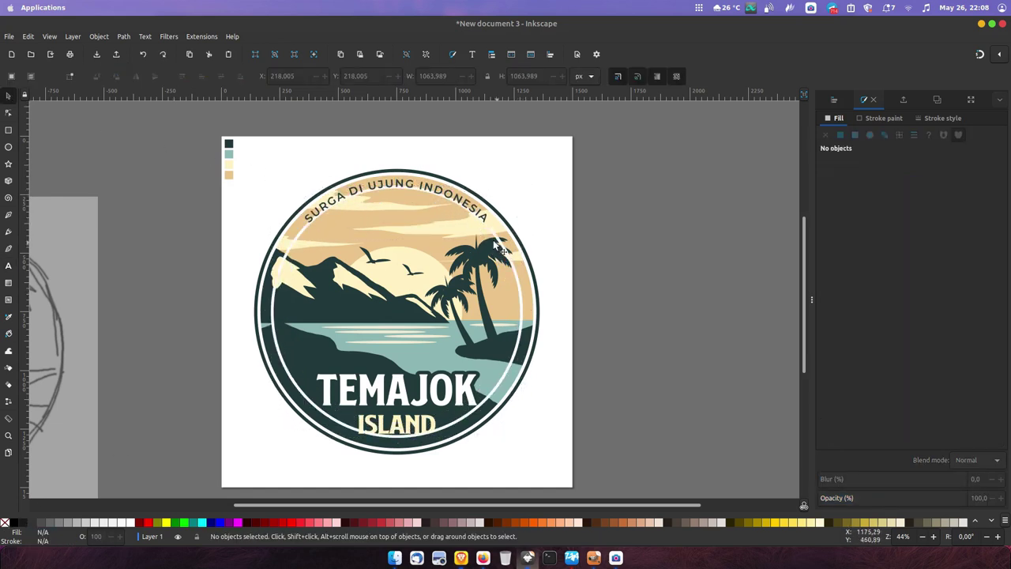
left_click(531, 220)
left_click_drag(527, 187, 533, 182)
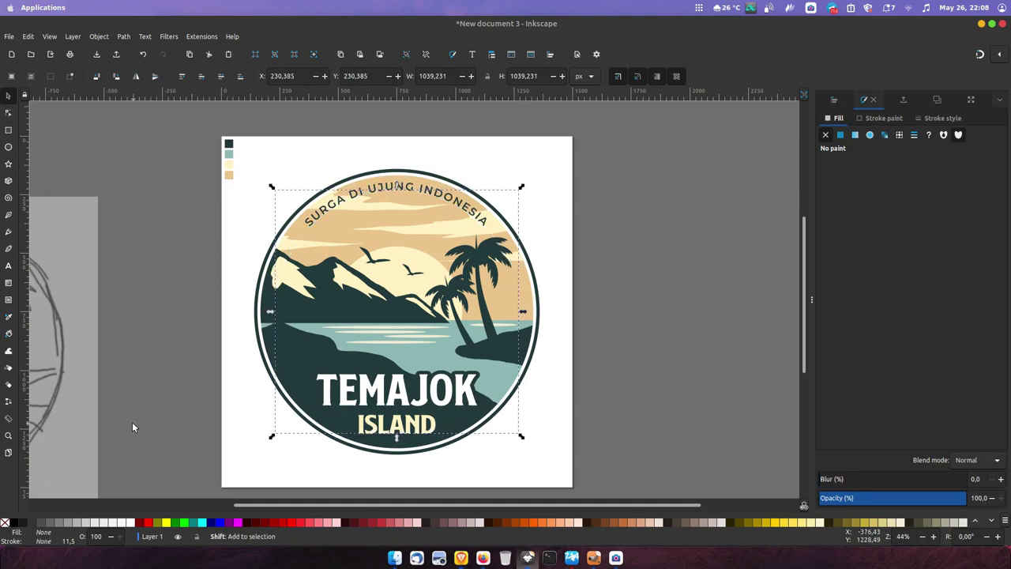
left_click(649, 161)
key("minus")
scroll(465, 290, "down", 1)
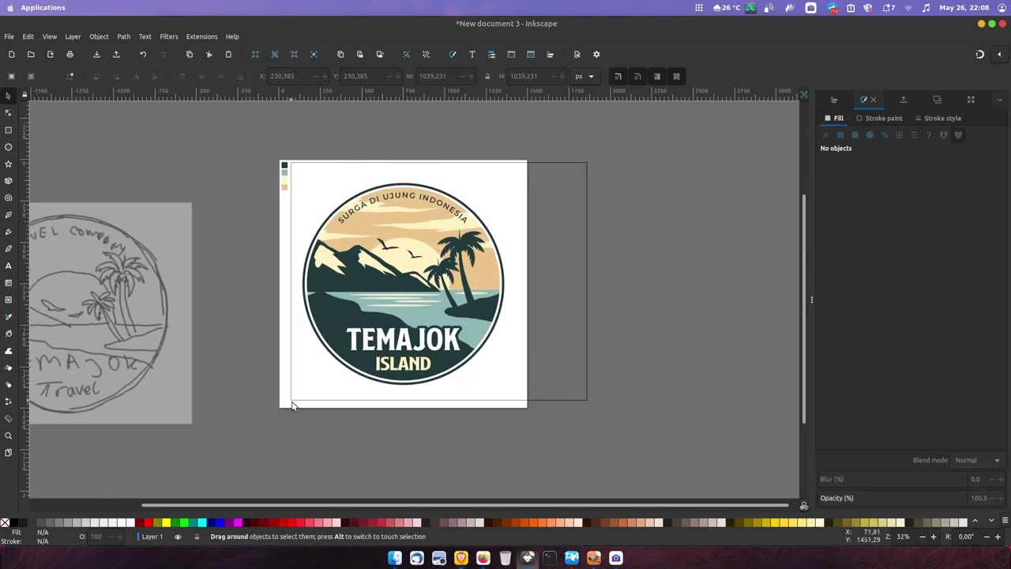
left_click_drag(588, 161, 291, 411)
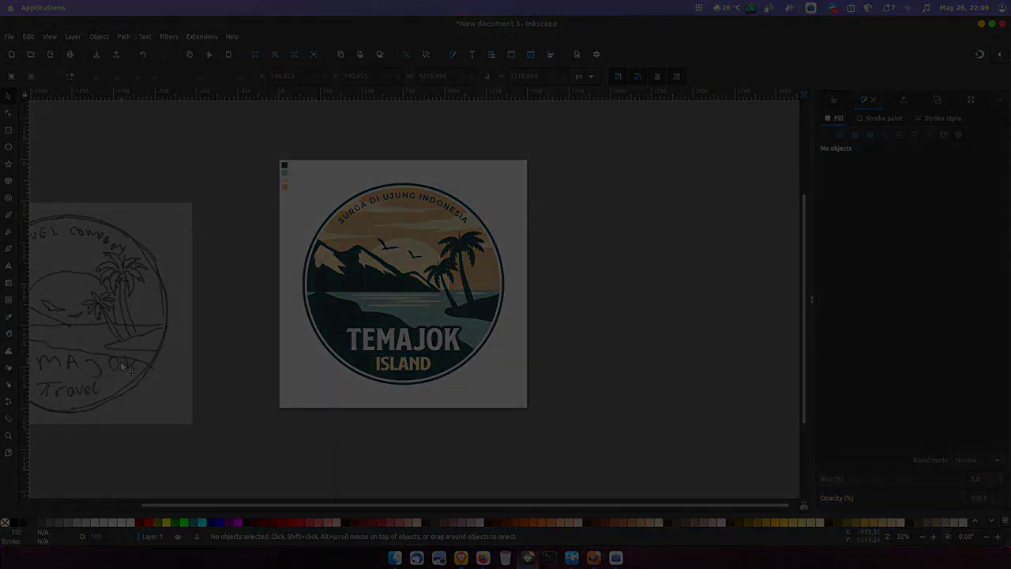